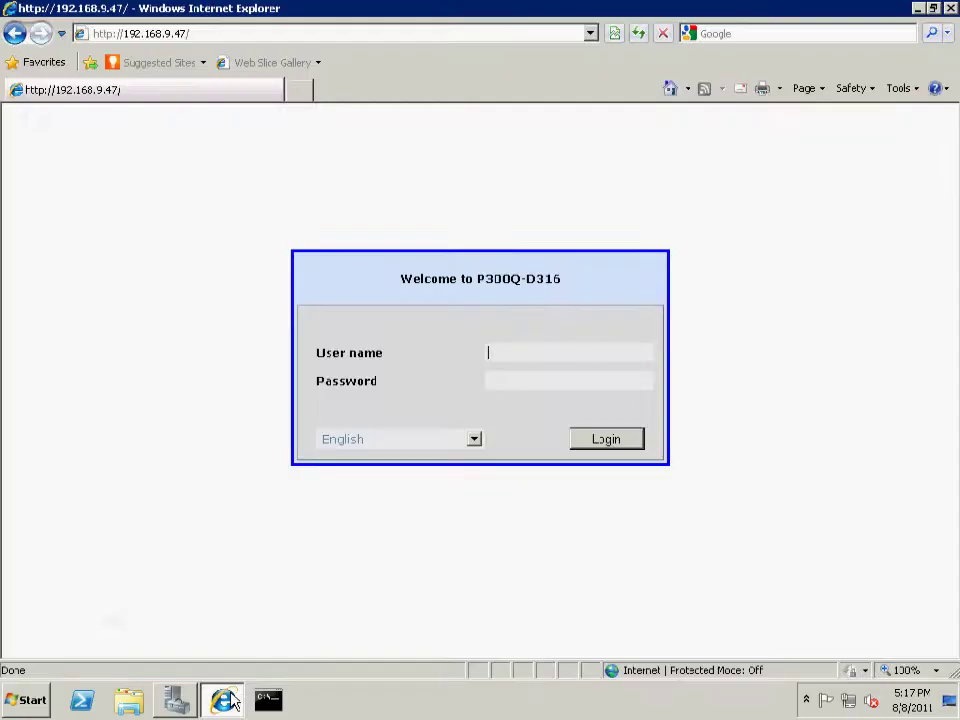
# Sign in to the P300Q-D316 web UI with the administrator account and open Volume configuration
pyautogui.click(518, 355)
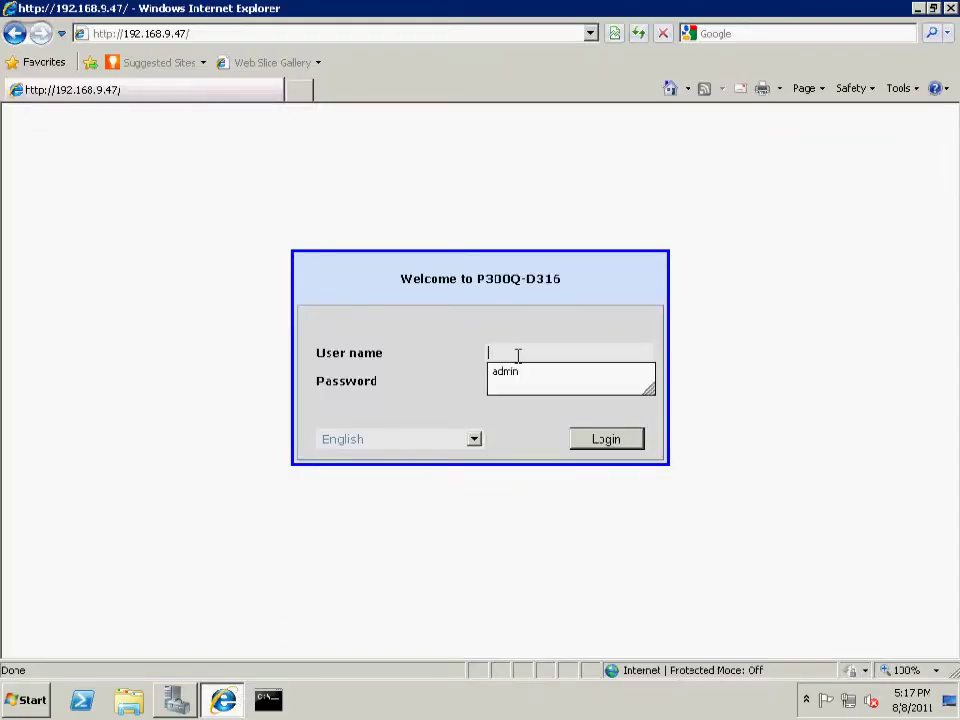
pyautogui.write('admin')
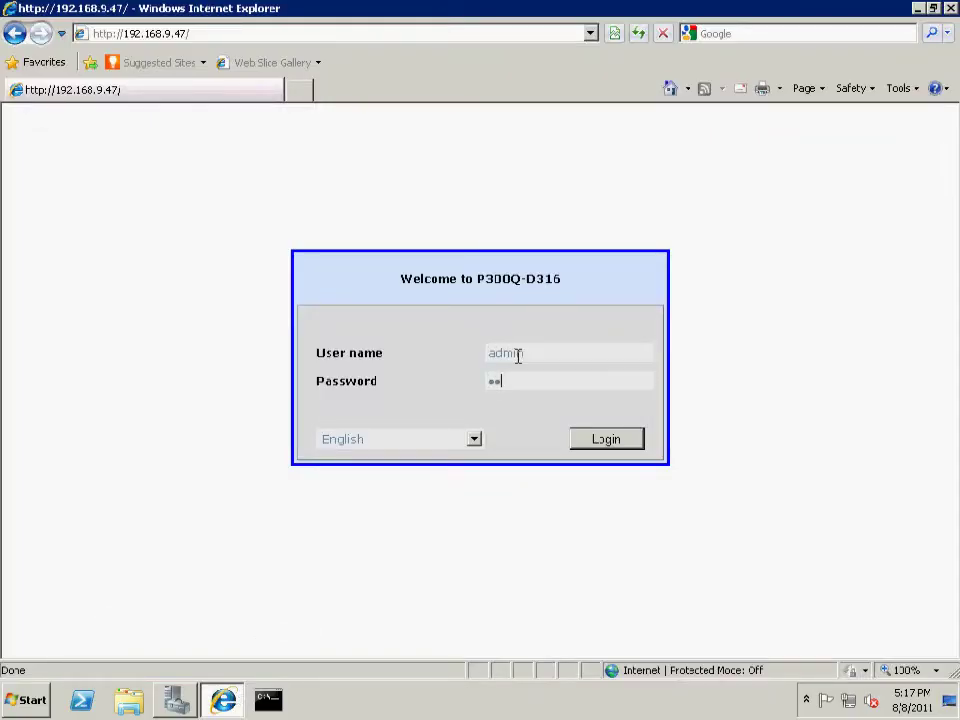
pyautogui.press('Return')
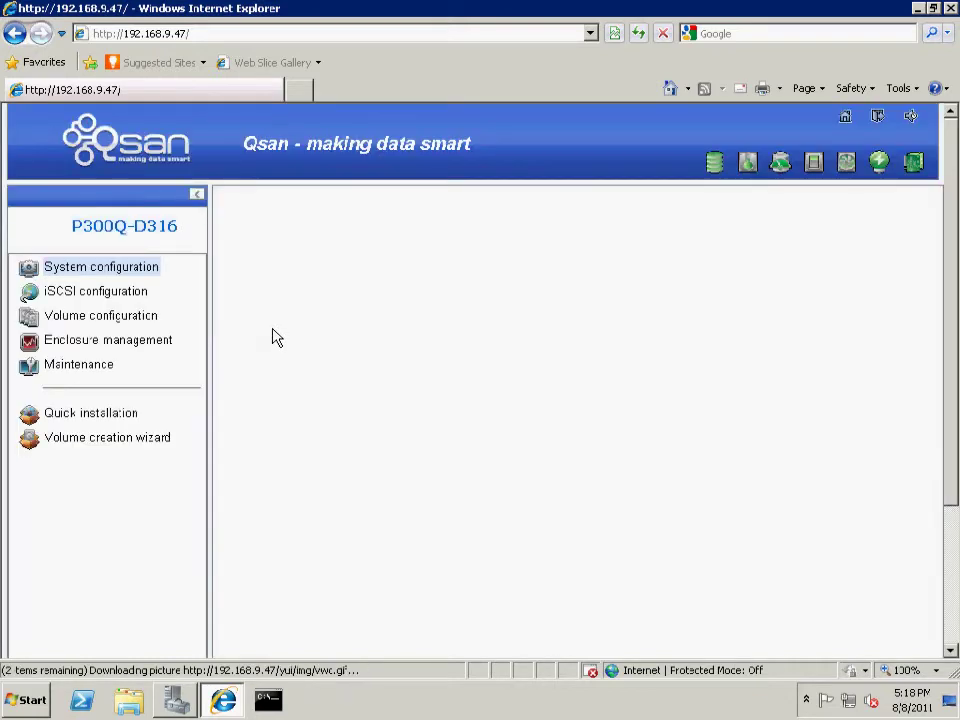
pyautogui.click(128, 318)
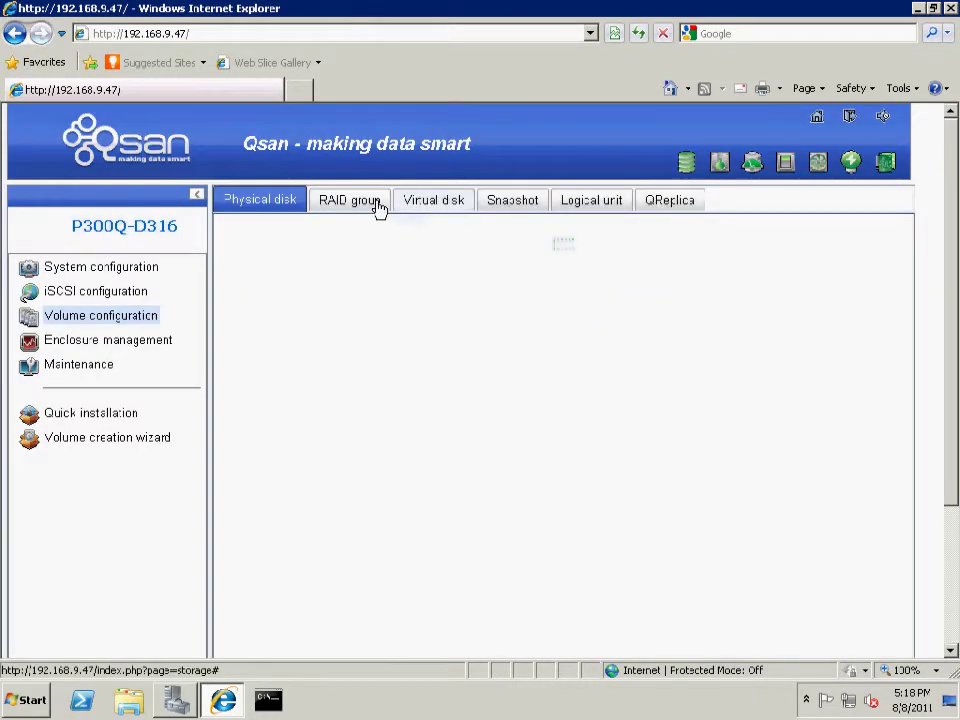
# Check the RAID 5 group, the 50 GB virtual disk and its LUN 0 mapping
pyautogui.click(377, 207)
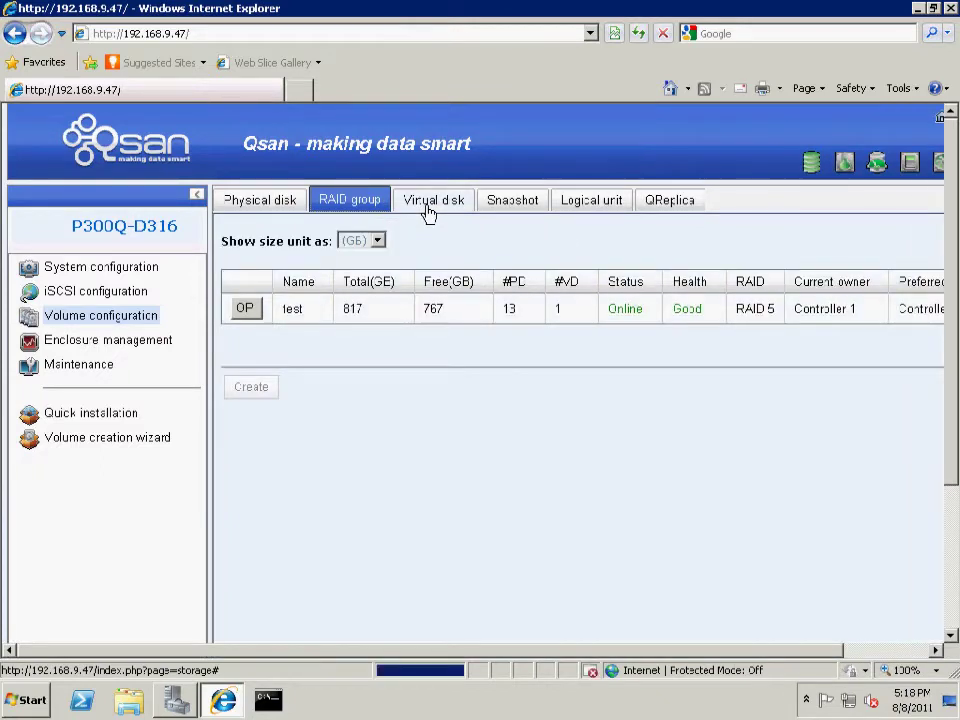
pyautogui.click(428, 212)
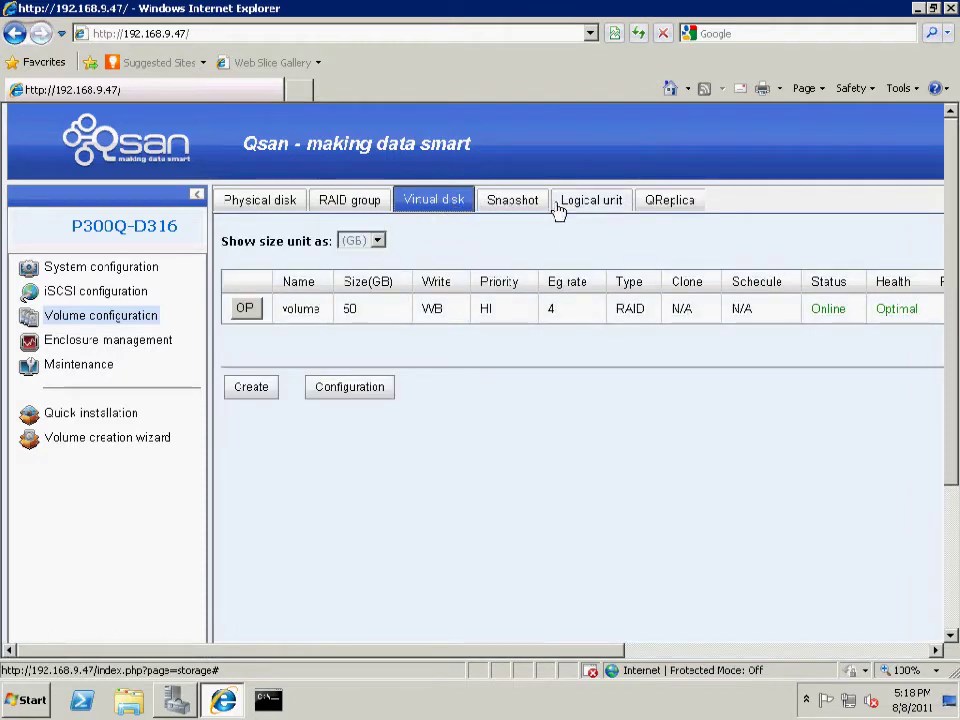
pyautogui.moveTo(551, 652); pyautogui.dragTo(651, 653)
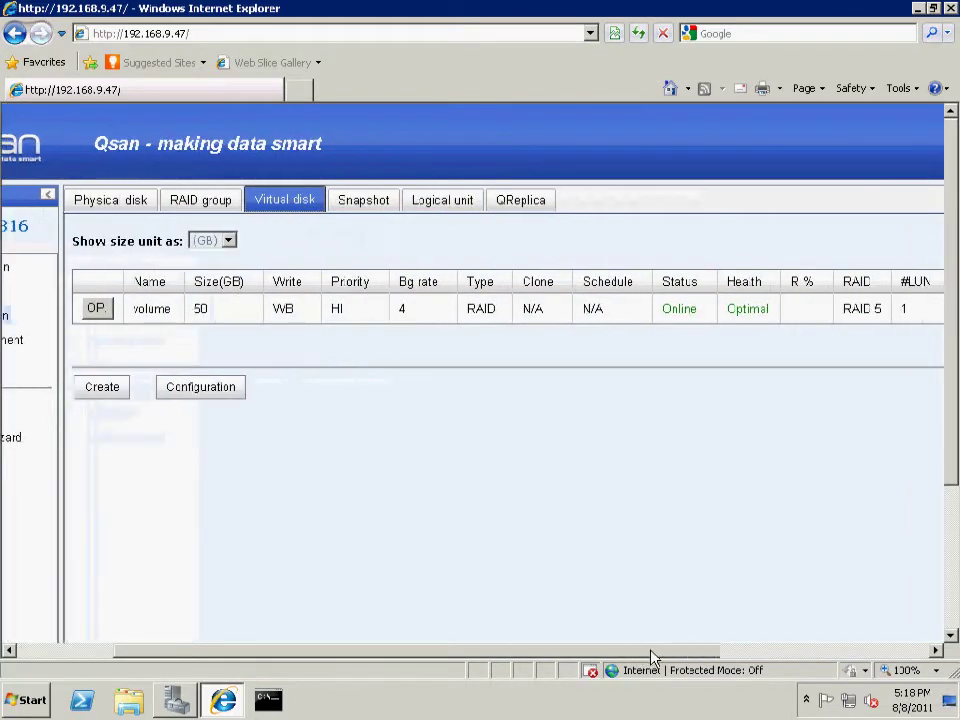
pyautogui.click(451, 208)
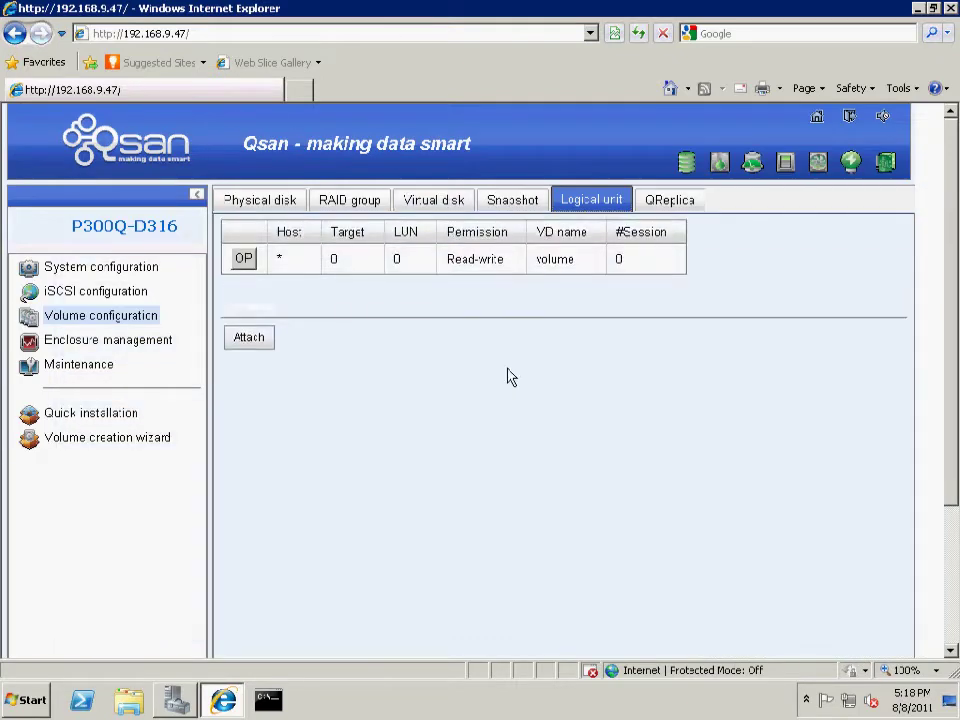
pyautogui.click(115, 292)
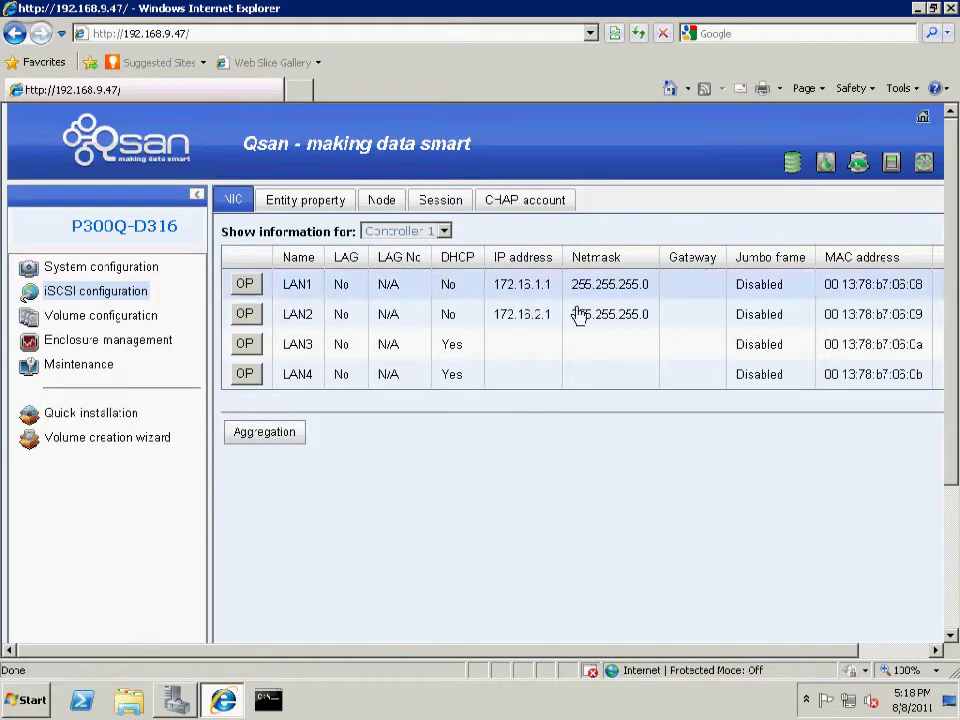
# Show Controller 2's iSCSI port addresses on the NIC page, then minimize the browser
pyautogui.click(444, 231)
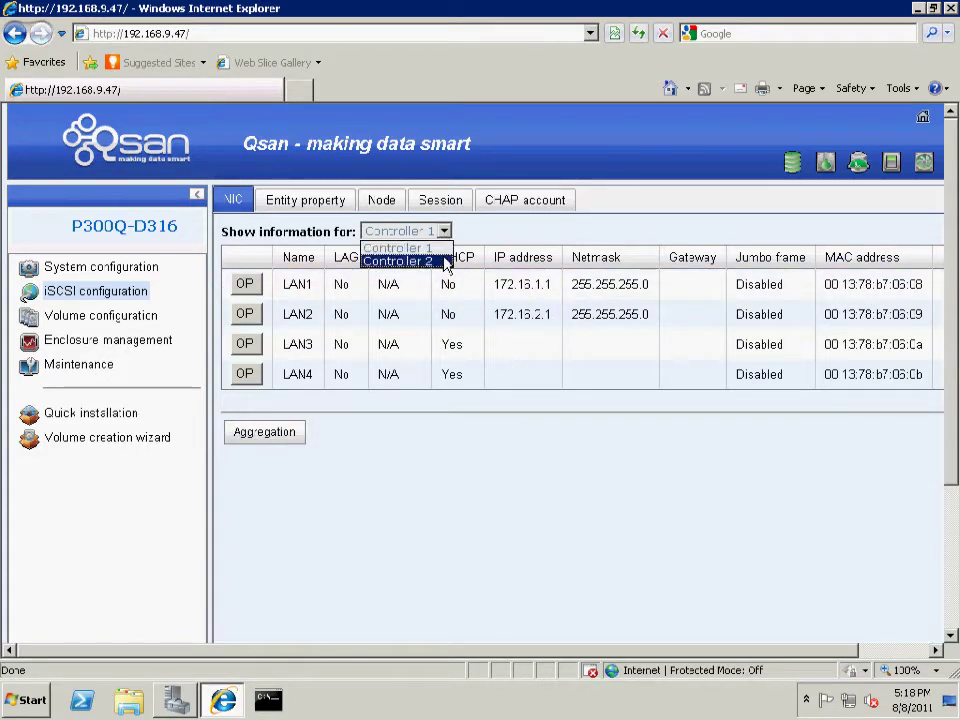
pyautogui.click(445, 262)
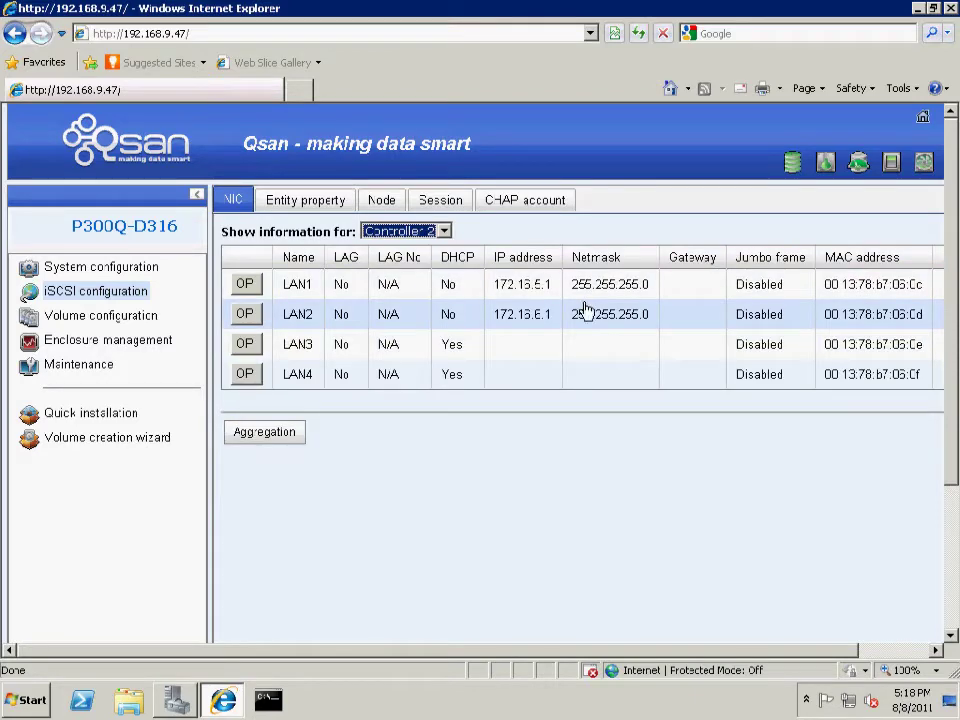
pyautogui.click(225, 698)
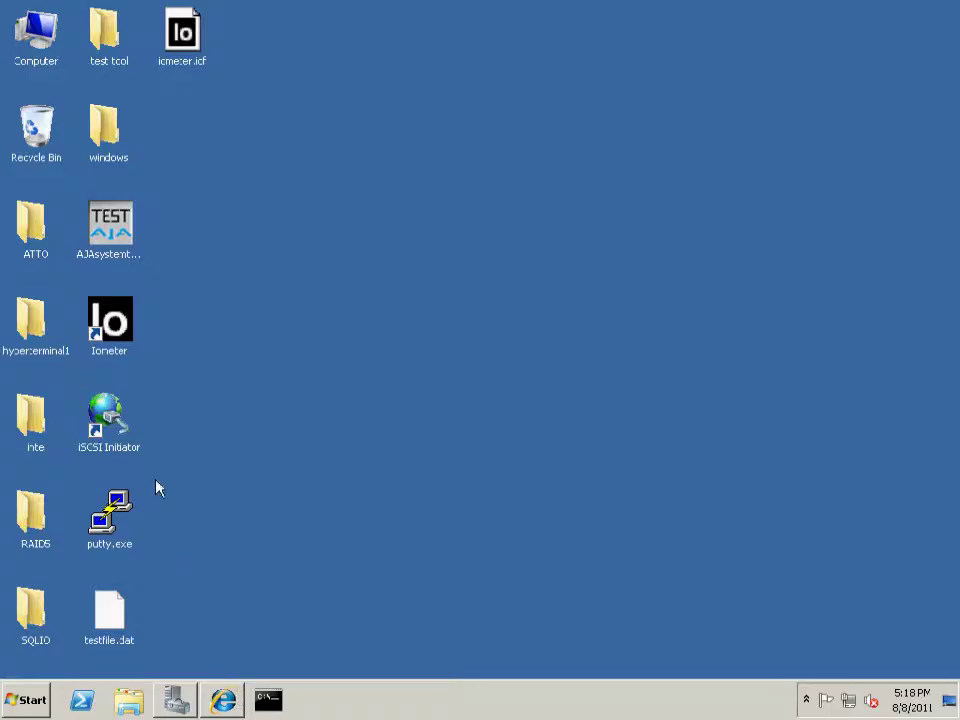
# Launch iSCSI Initiator and add target portal 172.16.1.1 for discovery
pyautogui.doubleClick(109, 415)
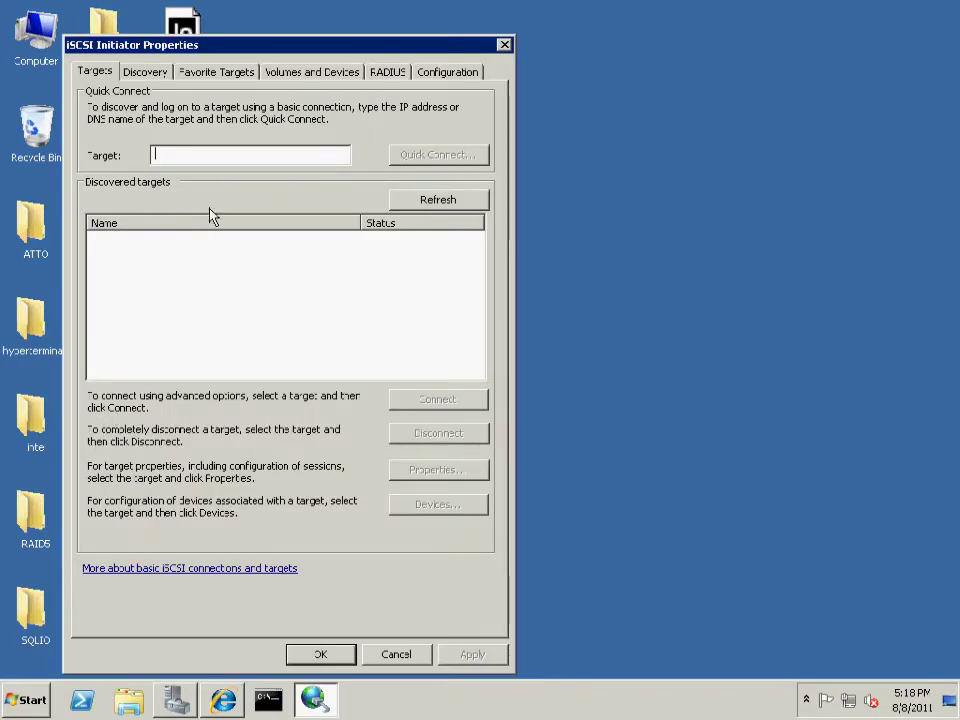
pyautogui.click(146, 79)
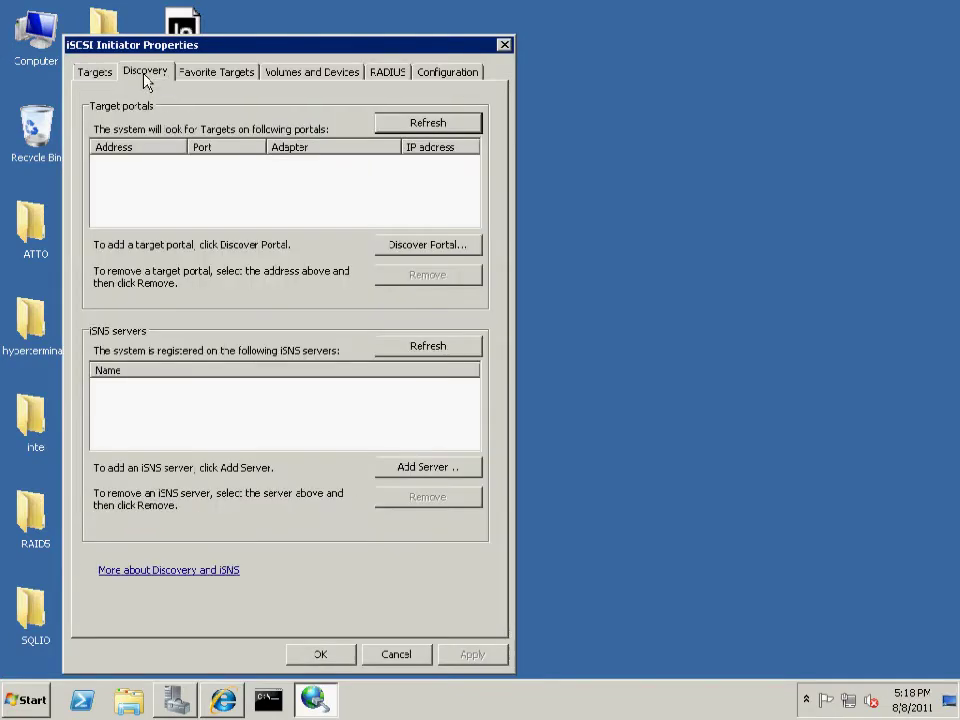
pyautogui.click(393, 249)
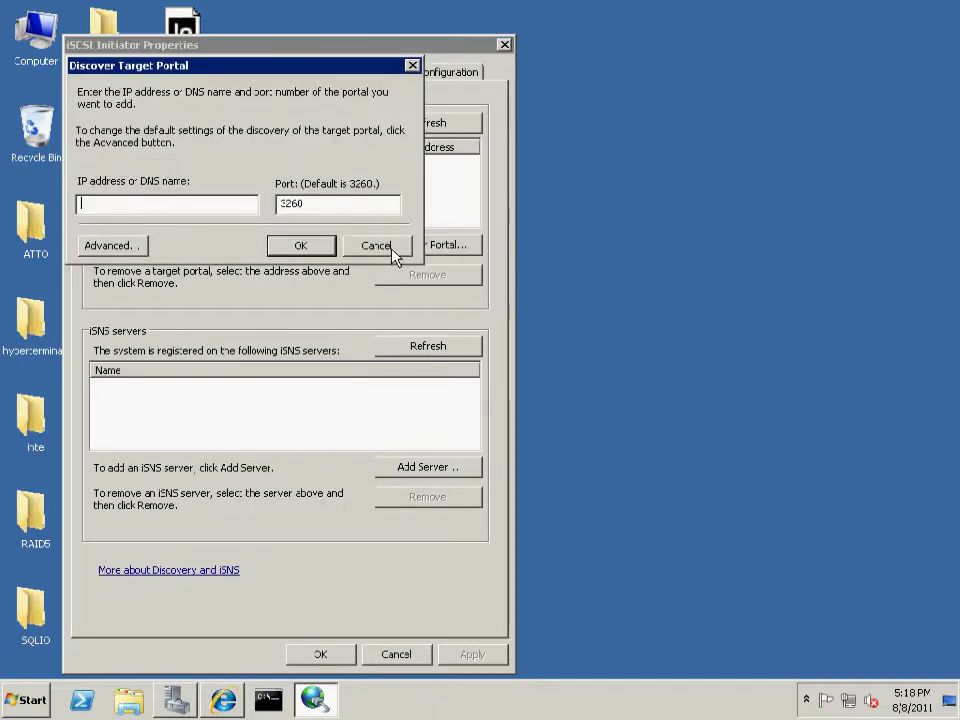
pyautogui.write('172.16.1.1')
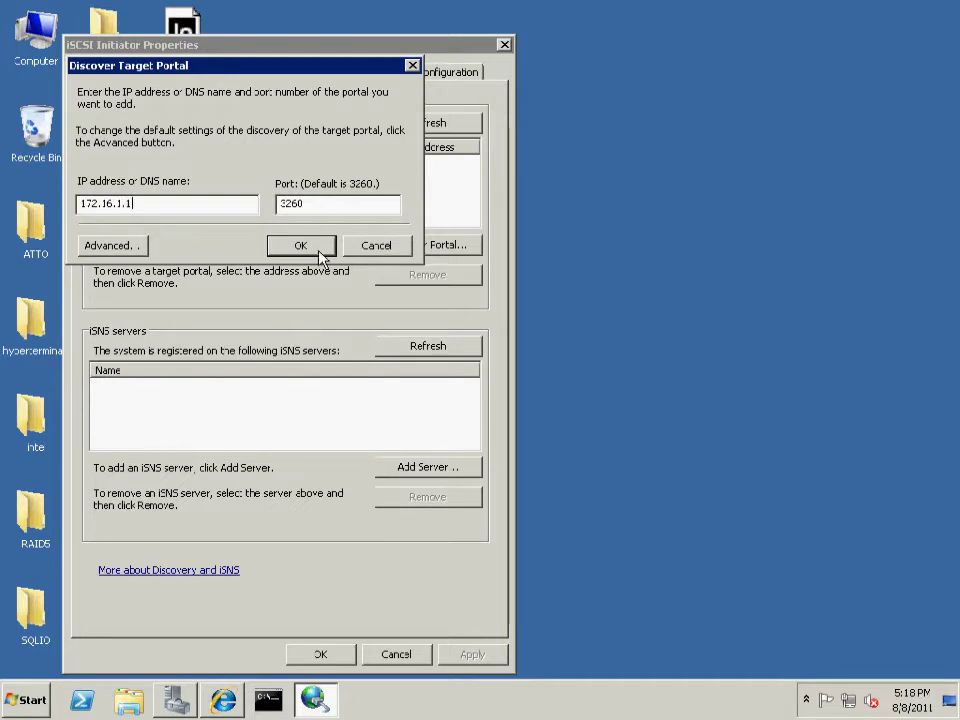
pyautogui.click(315, 250)
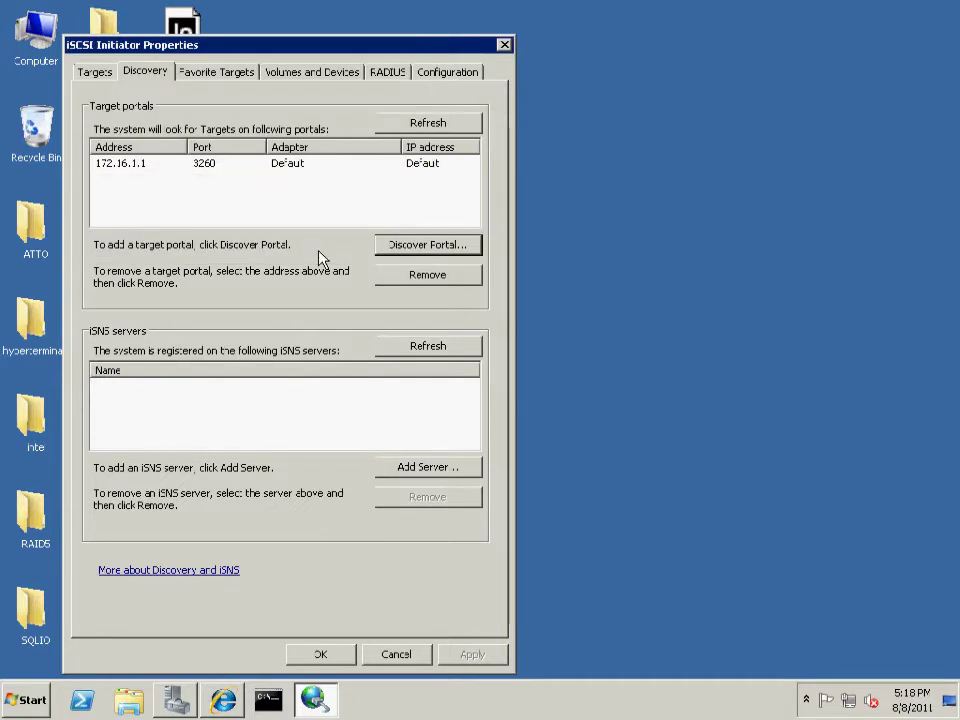
pyautogui.click(100, 72)
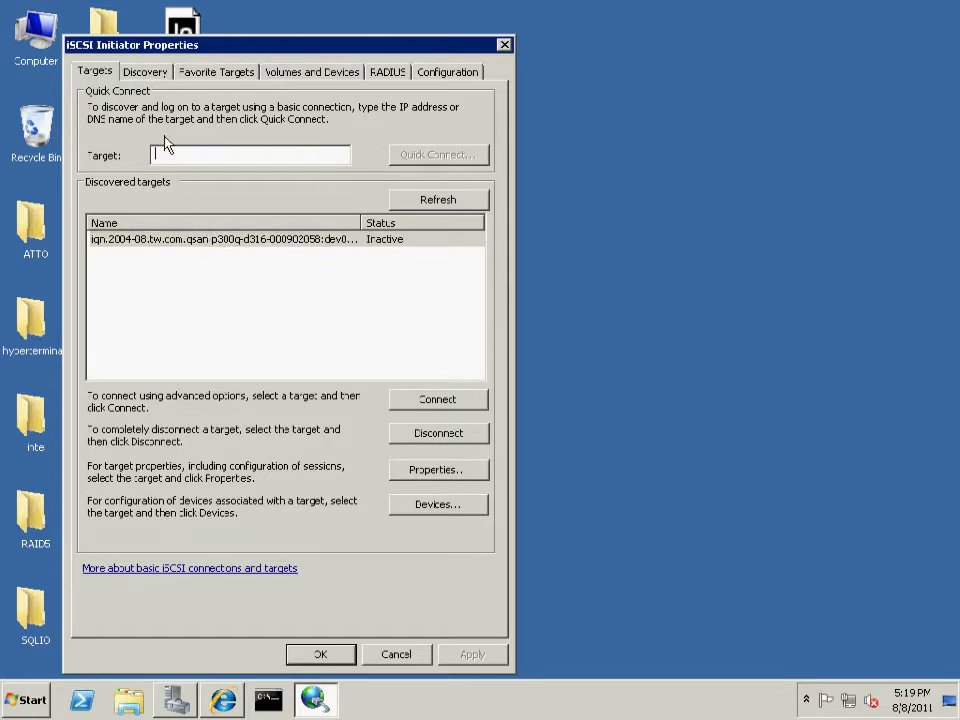
# Add the second target portal 172.16.5.1 and start connecting to the first discovered target
pyautogui.click(145, 72)
pyautogui.click(378, 245)
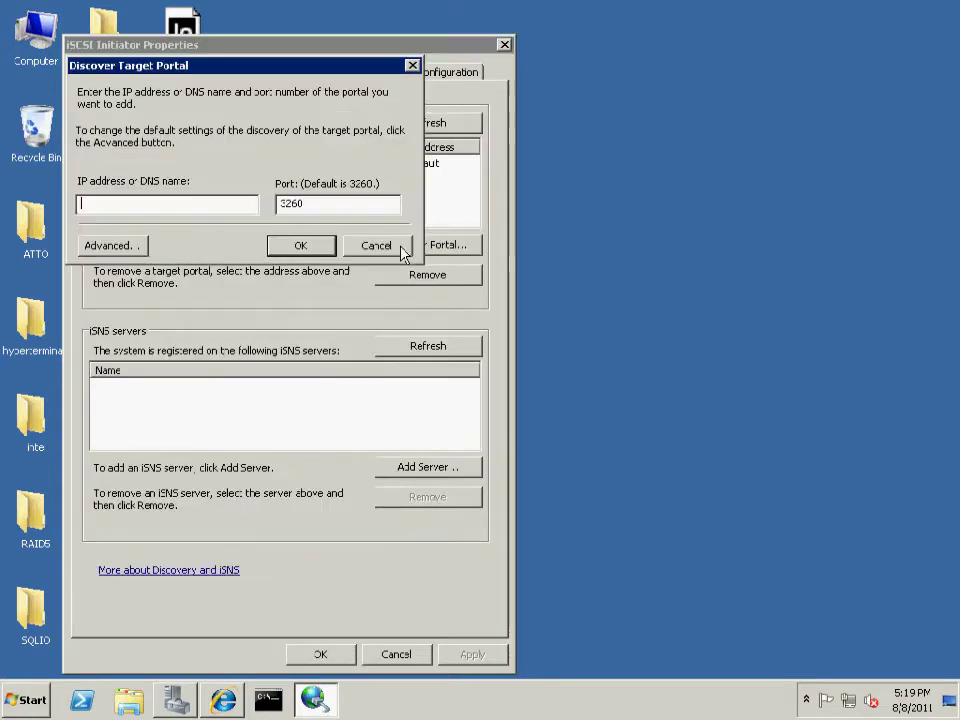
pyautogui.write('172.16.5.1')
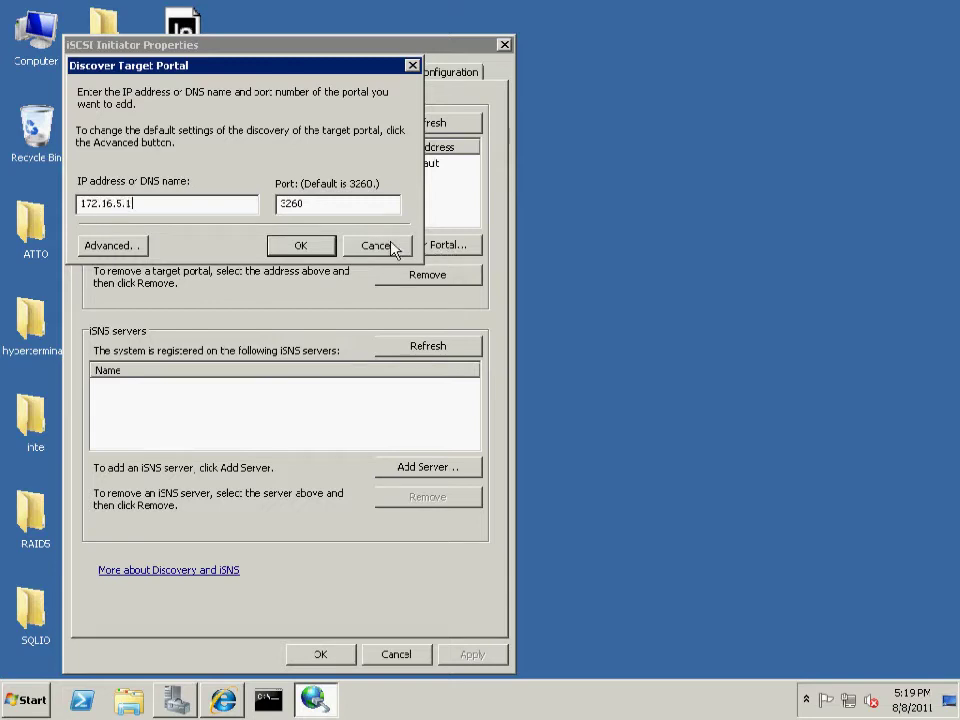
pyautogui.click(311, 250)
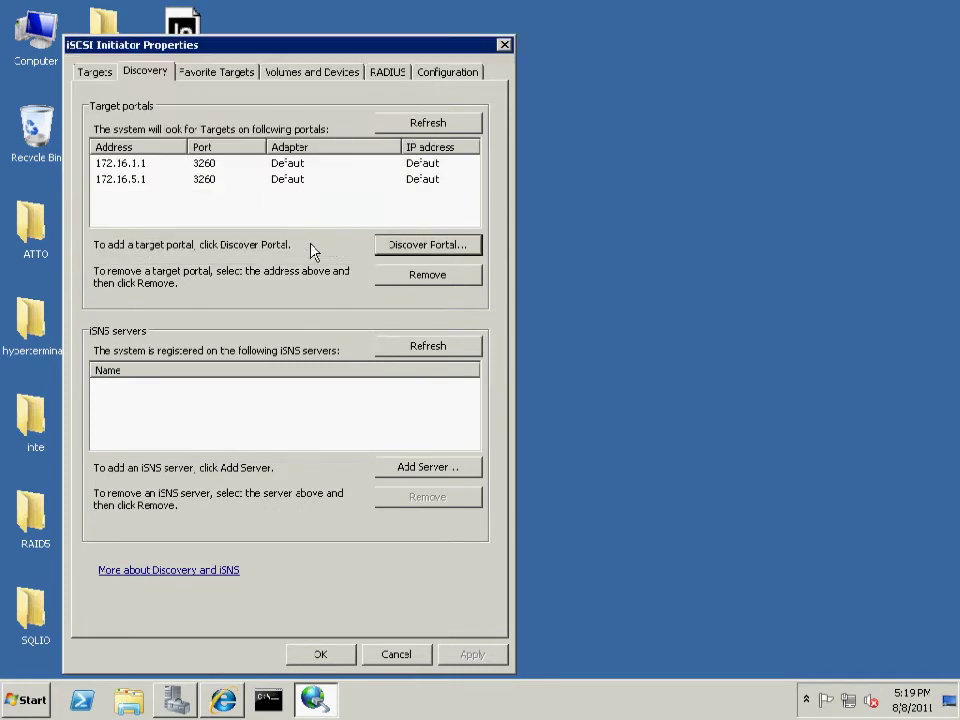
pyautogui.click(96, 72)
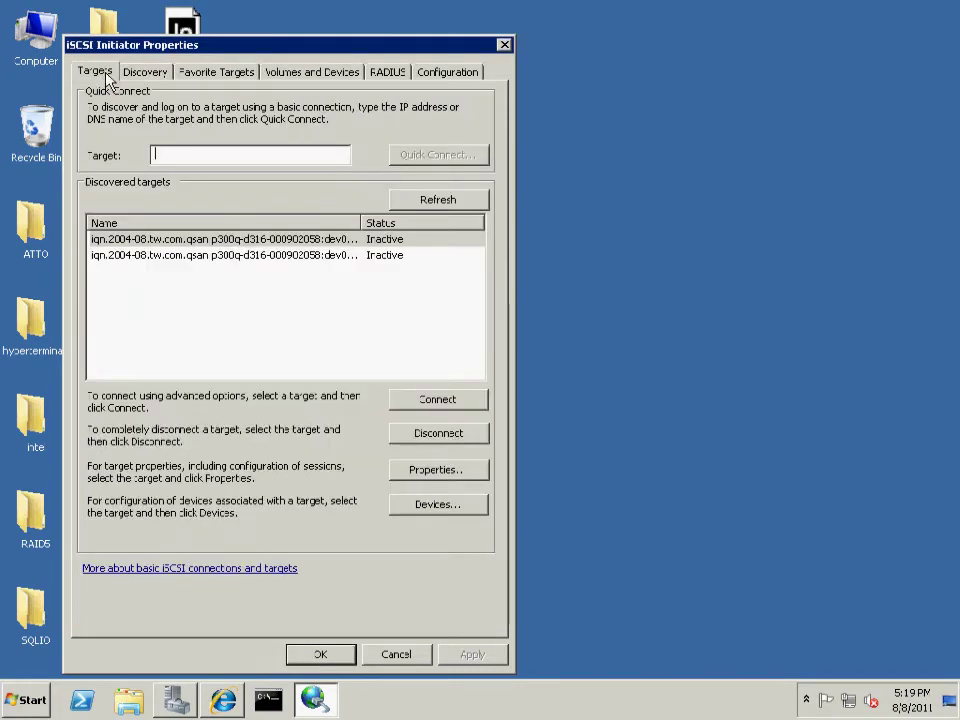
pyautogui.click(295, 242)
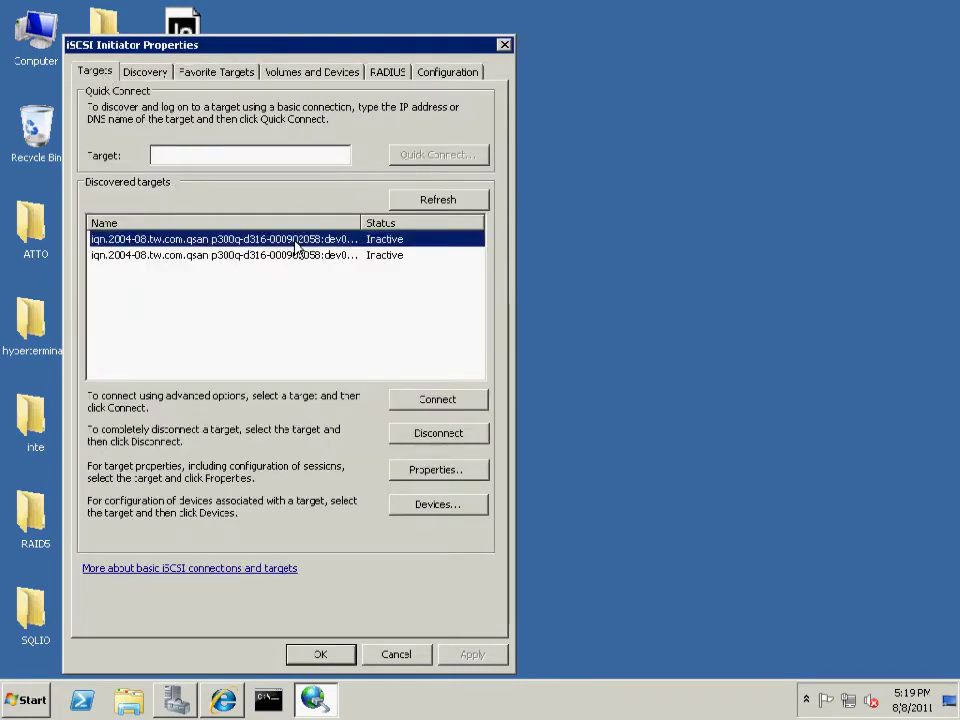
pyautogui.click(435, 401)
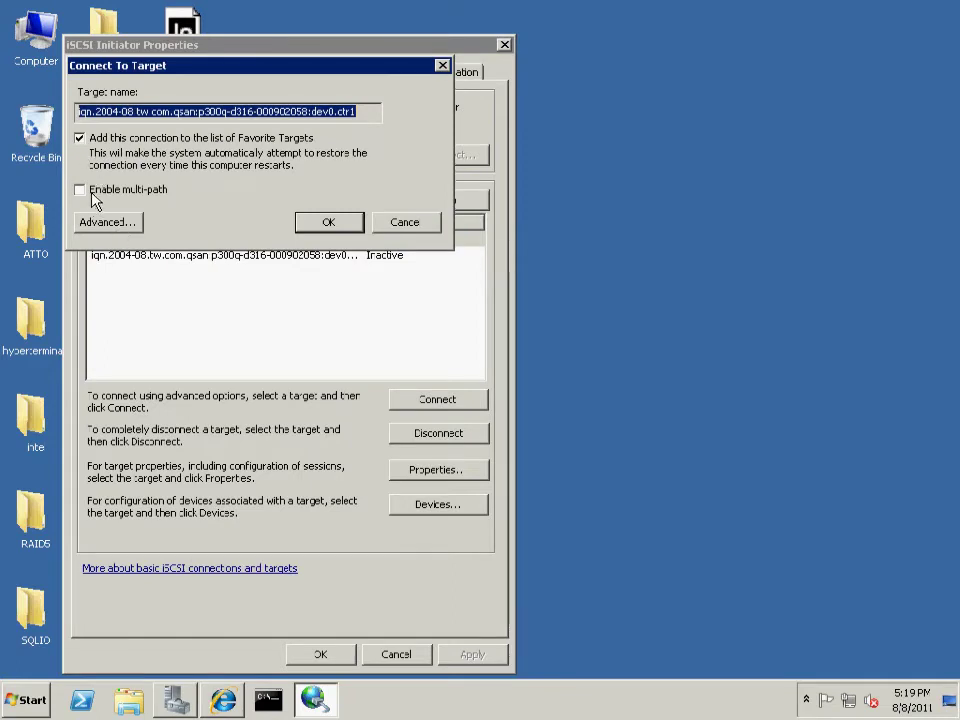
# Connect the first target from initiator 172.16.1.2 to portal 172.16.1.1 via Microsoft iSCSI Initiator
pyautogui.click(101, 227)
pyautogui.click(264, 168)
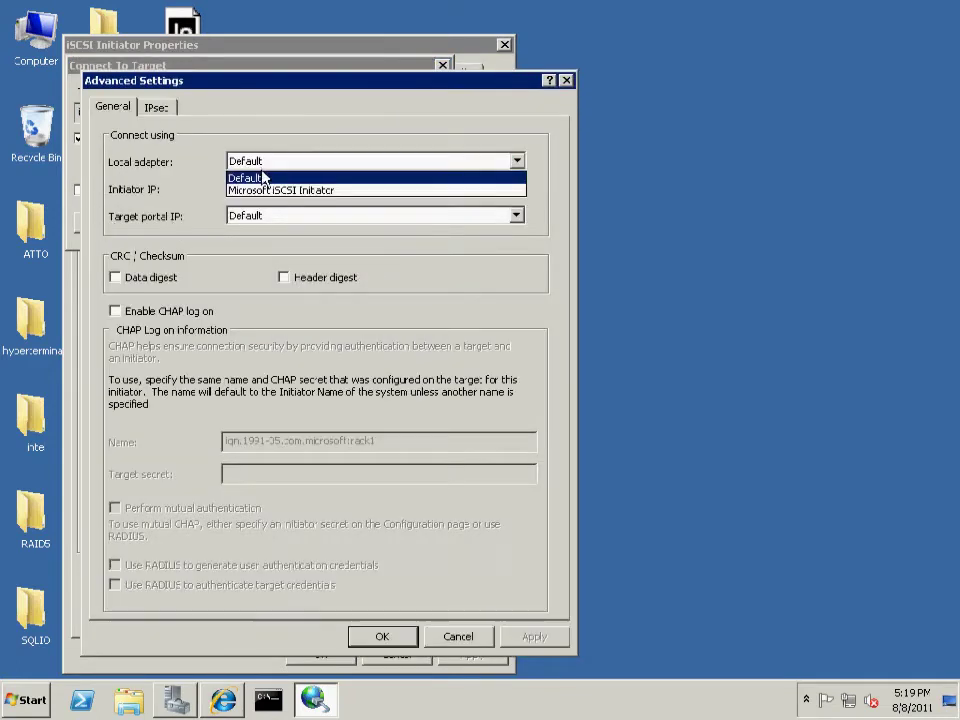
pyautogui.click(268, 189)
pyautogui.click(272, 192)
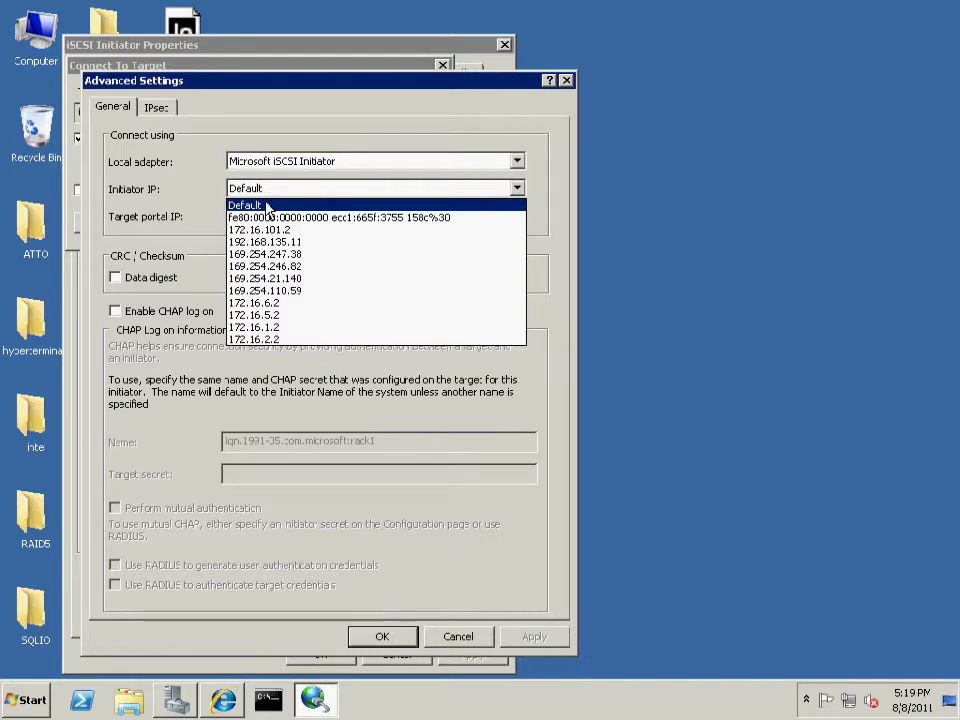
pyautogui.click(290, 329)
pyautogui.click(300, 216)
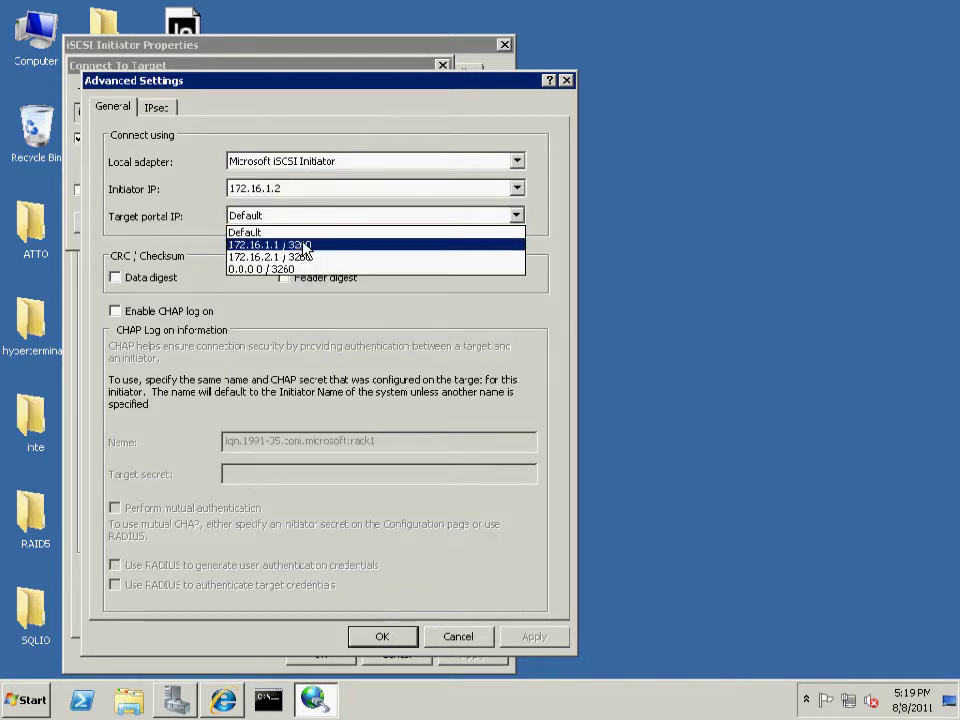
pyautogui.click(303, 246)
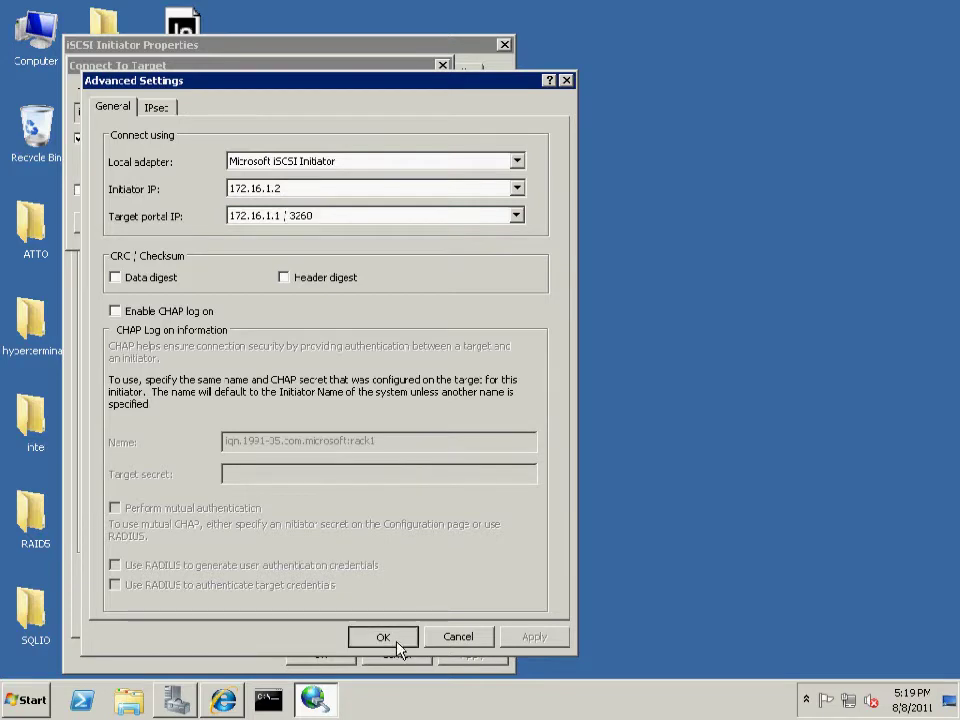
pyautogui.click(396, 640)
pyautogui.click(317, 222)
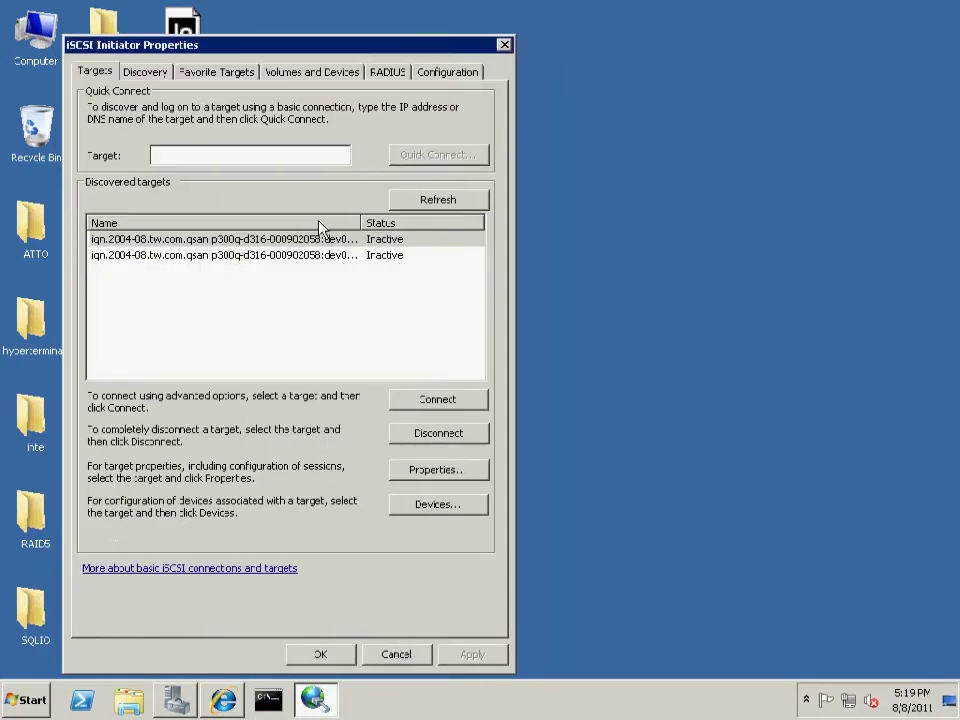
# Add a multi-path connection to the first target through portal 172.16.2.1
pyautogui.click(424, 407)
pyautogui.click(79, 189)
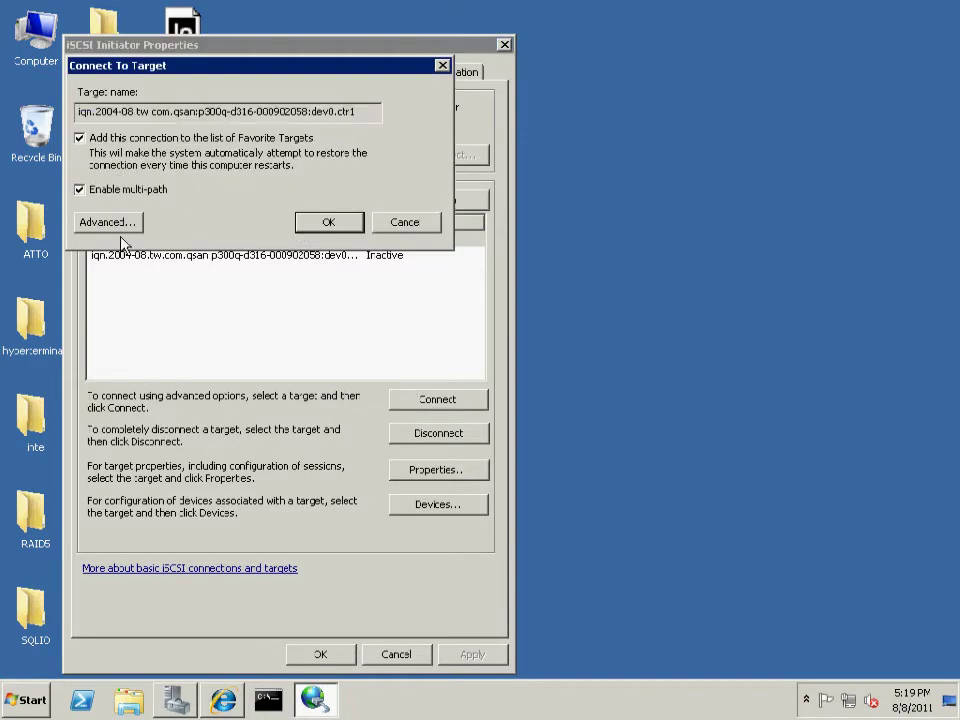
pyautogui.click(110, 223)
pyautogui.click(275, 163)
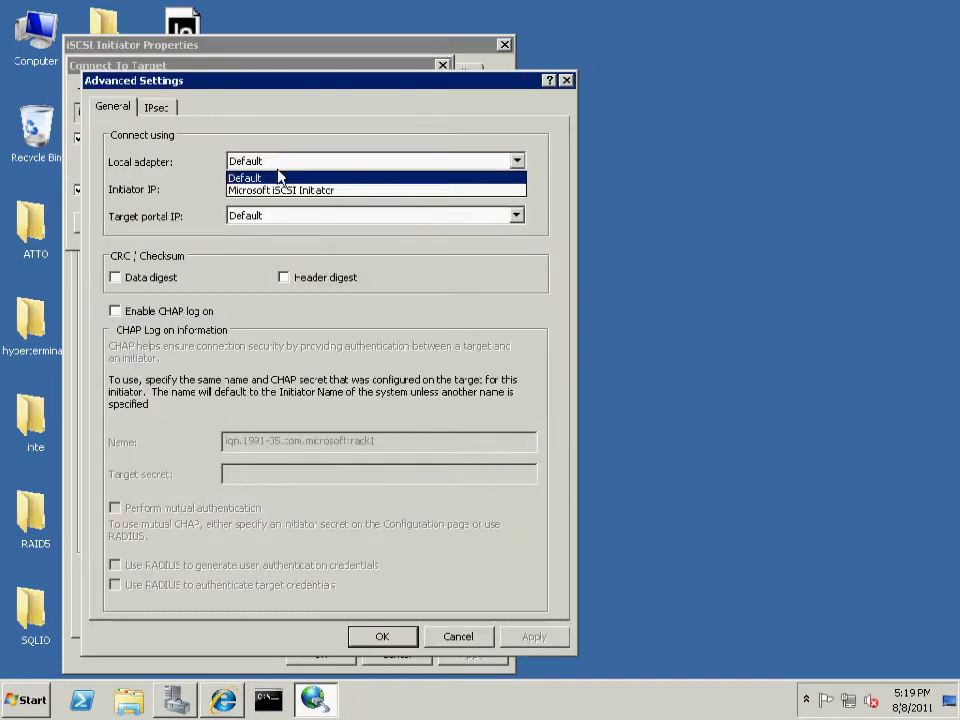
pyautogui.click(286, 190)
pyautogui.click(290, 216)
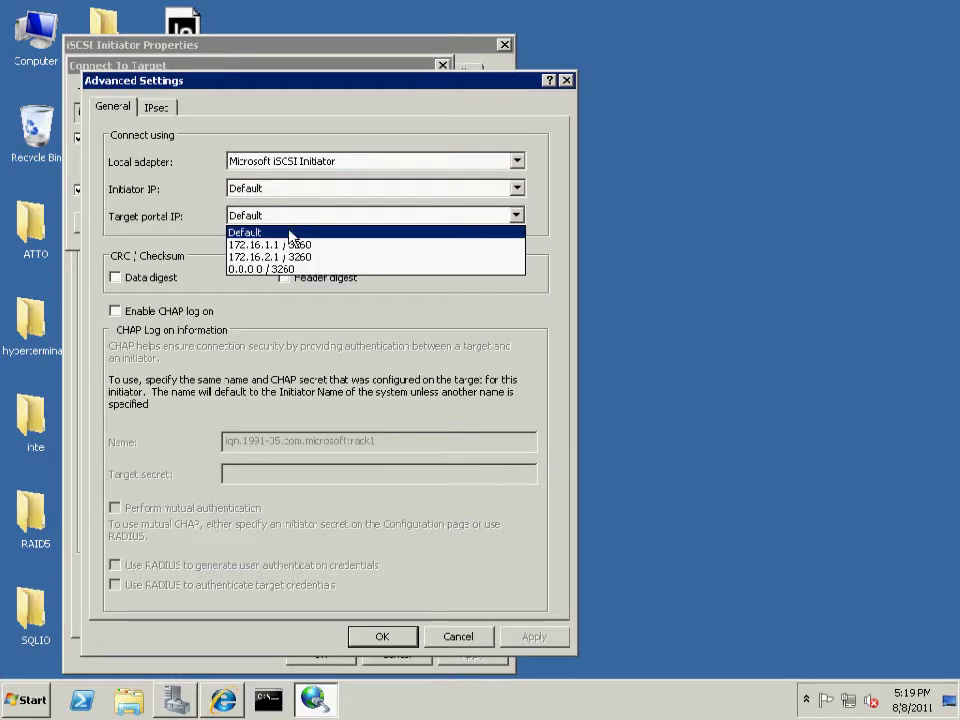
pyautogui.click(292, 257)
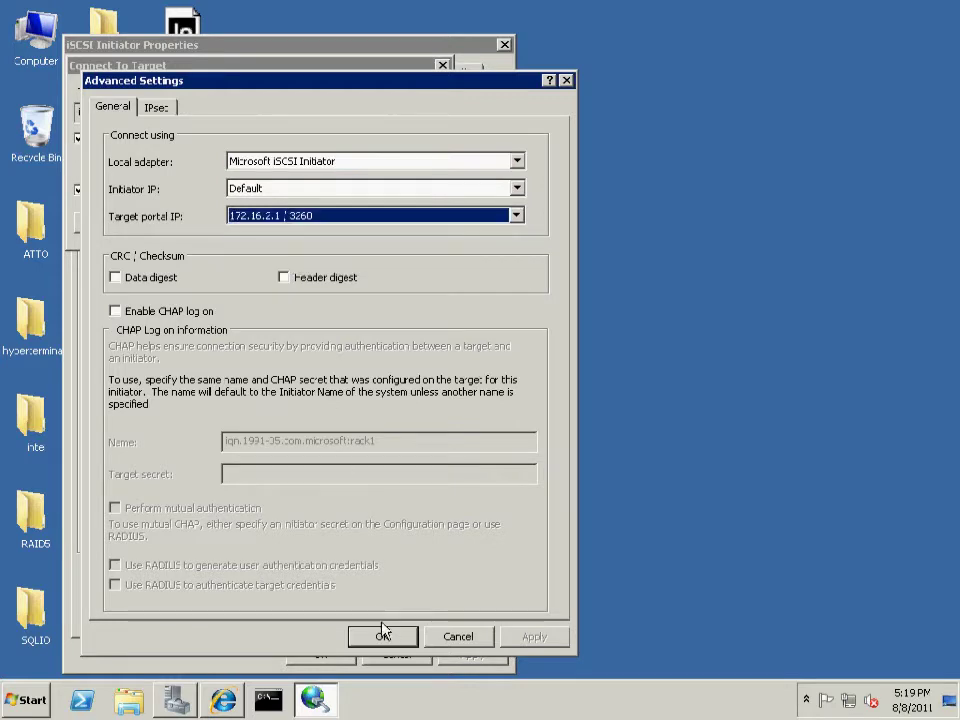
pyautogui.click(383, 634)
pyautogui.click(323, 224)
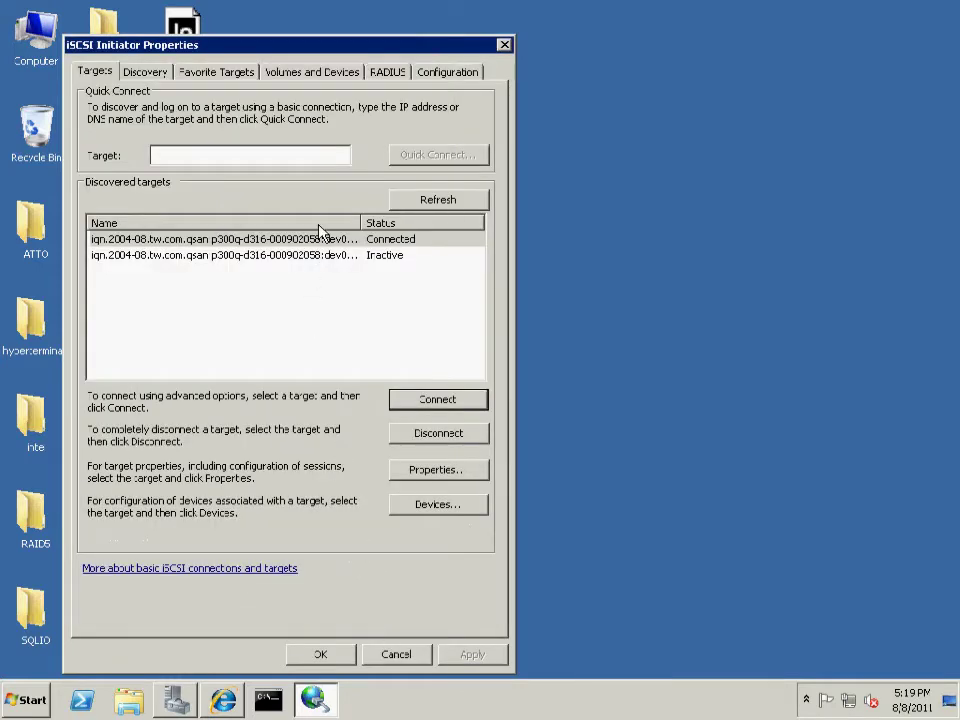
# Connect the second target through portal 172.16.5.1
pyautogui.click(330, 255)
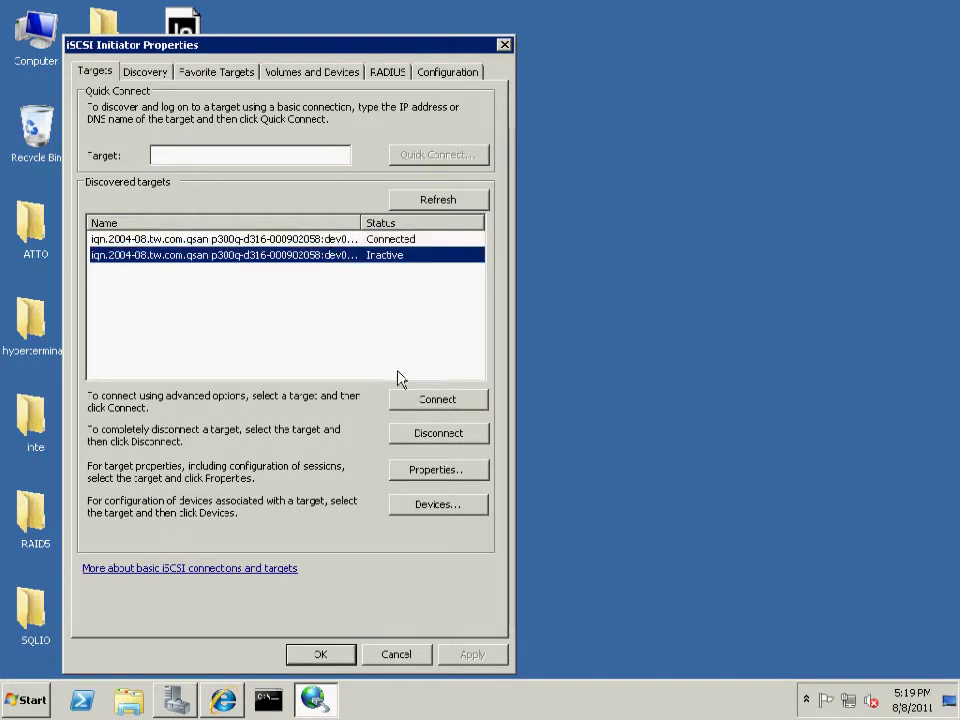
pyautogui.click(418, 402)
pyautogui.click(128, 223)
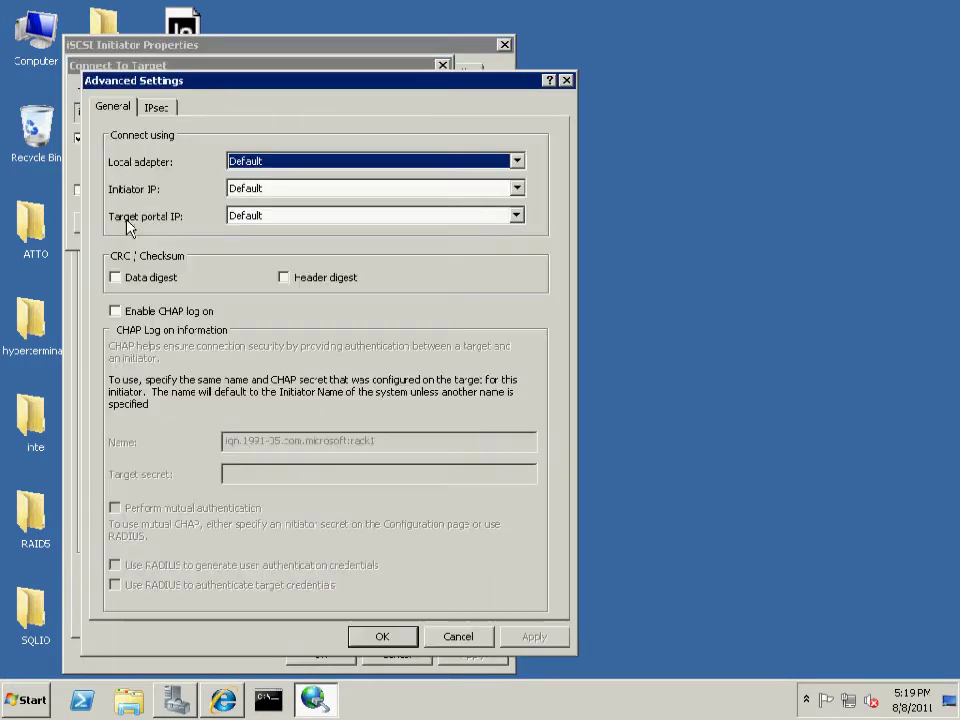
pyautogui.click(266, 220)
pyautogui.click(272, 244)
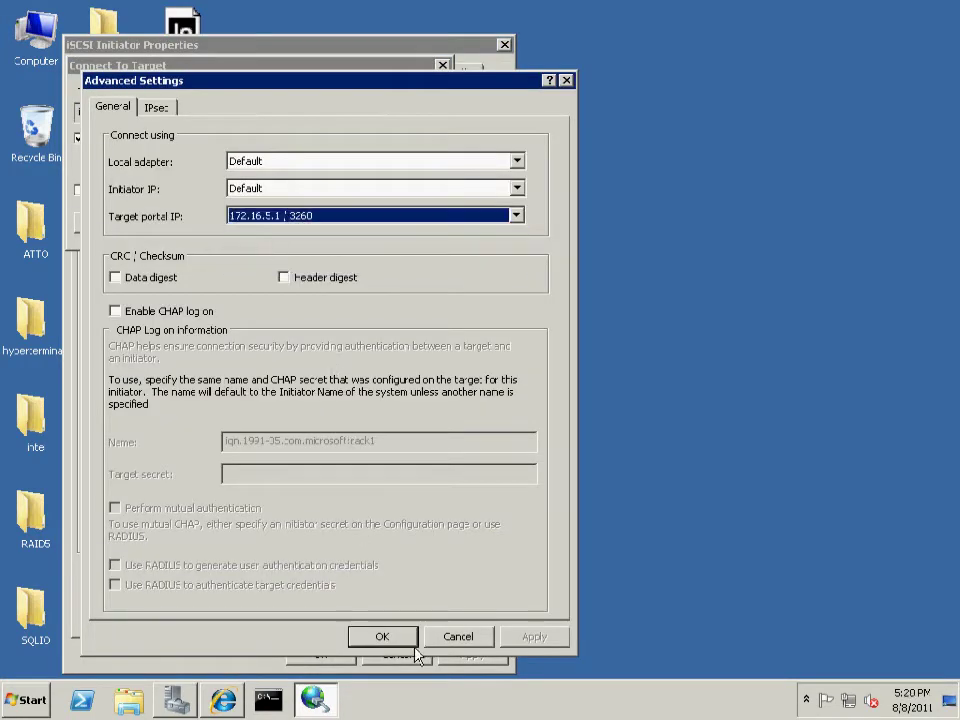
pyautogui.click(386, 637)
pyautogui.click(345, 228)
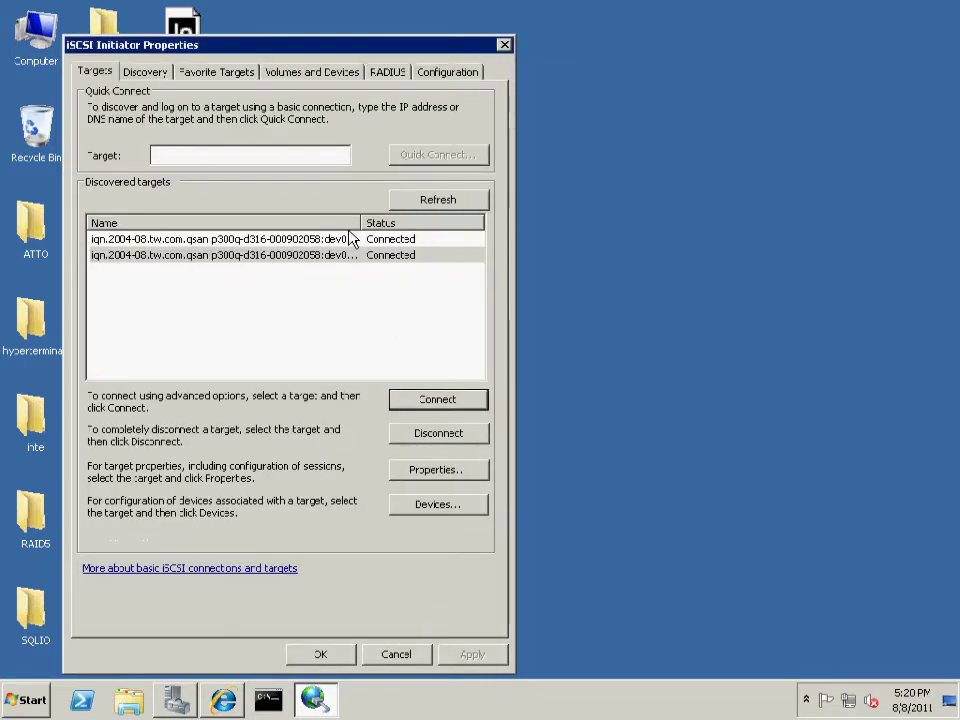
# Add a multi-path connection to the second target through portal 172.16.6.1
pyautogui.click(428, 402)
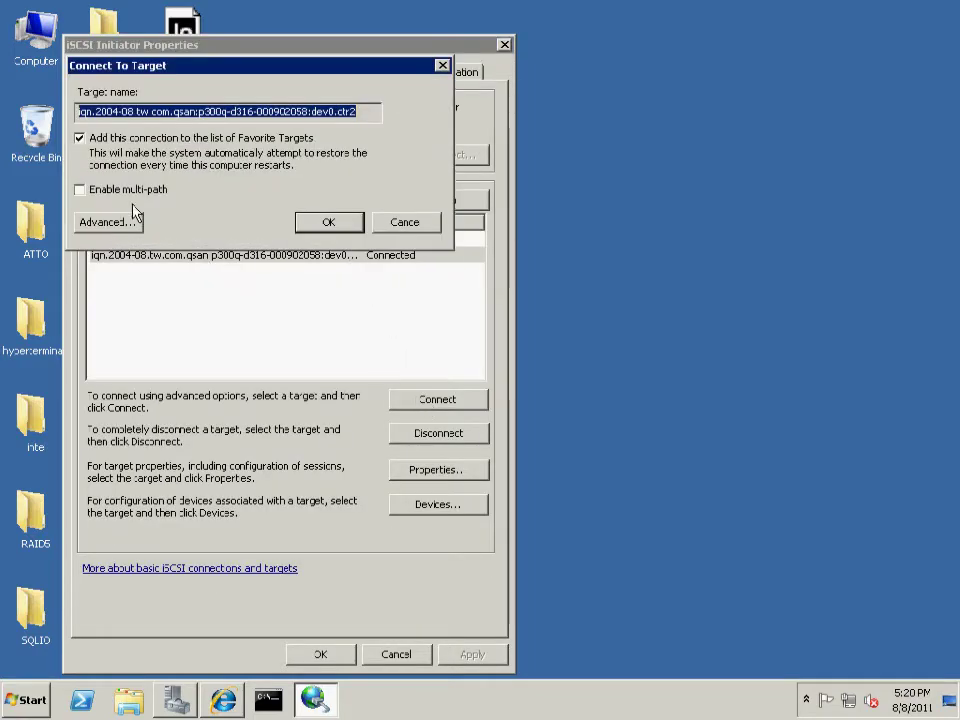
pyautogui.click(129, 195)
pyautogui.click(128, 223)
pyautogui.click(236, 217)
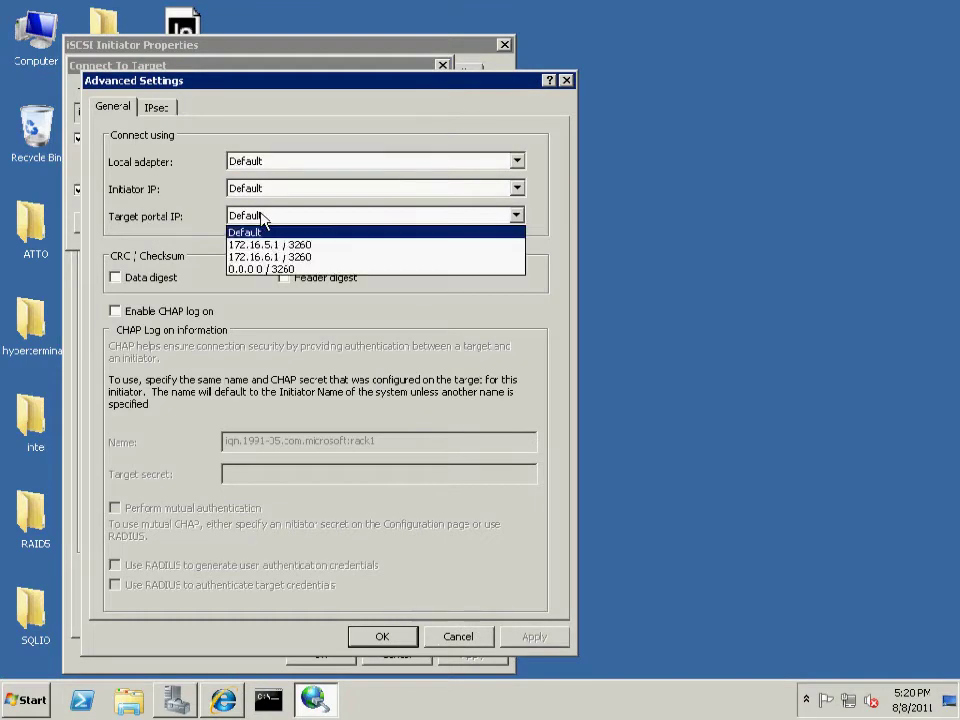
pyautogui.click(238, 255)
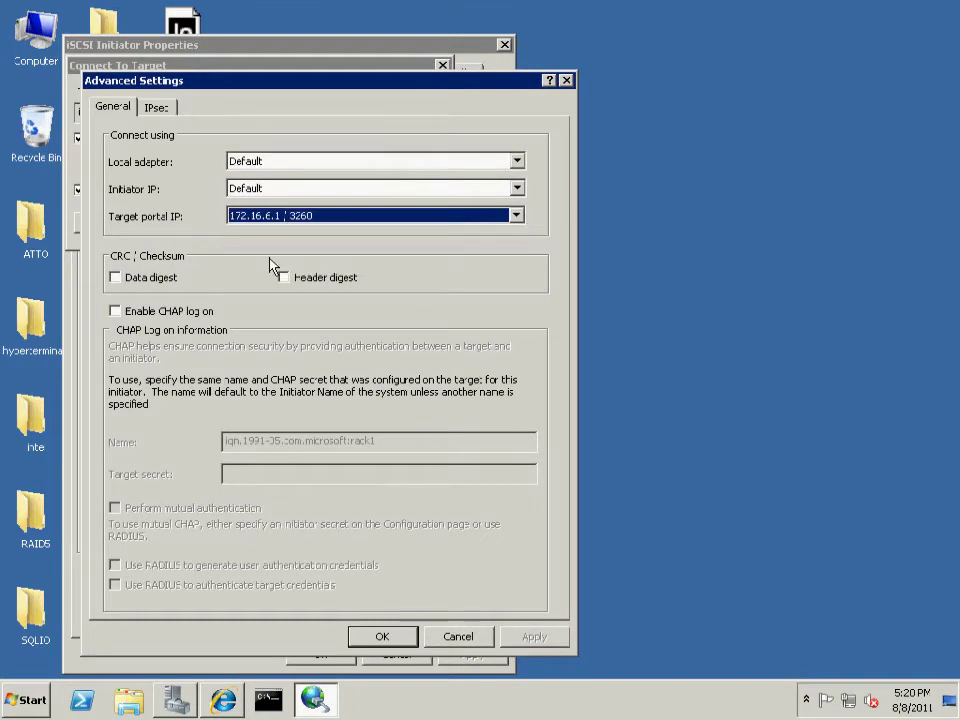
pyautogui.click(381, 636)
pyautogui.click(328, 222)
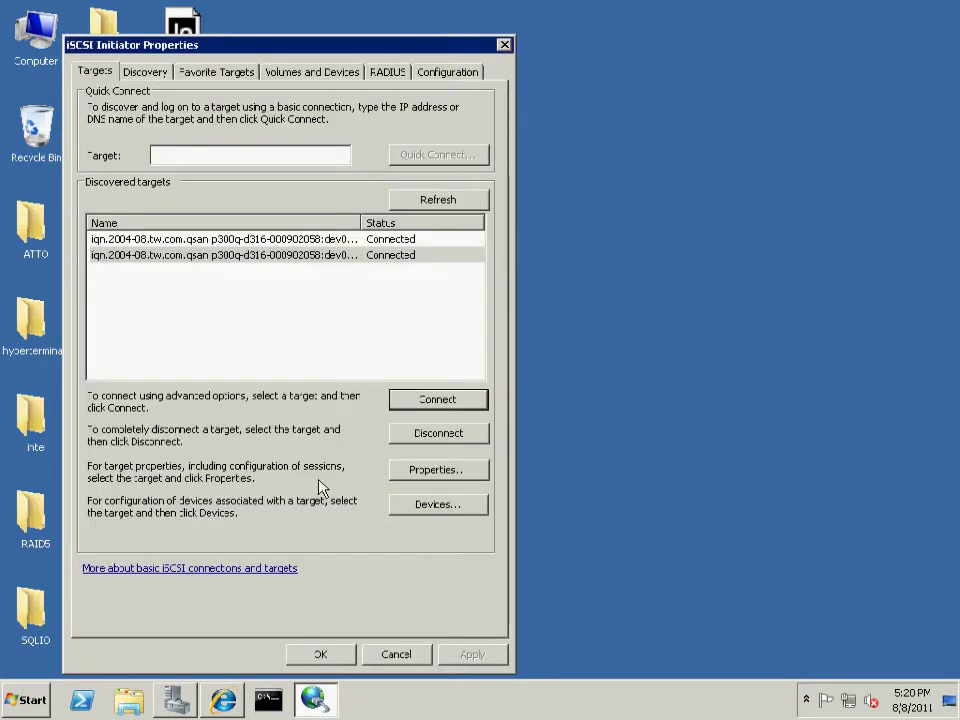
pyautogui.click(321, 654)
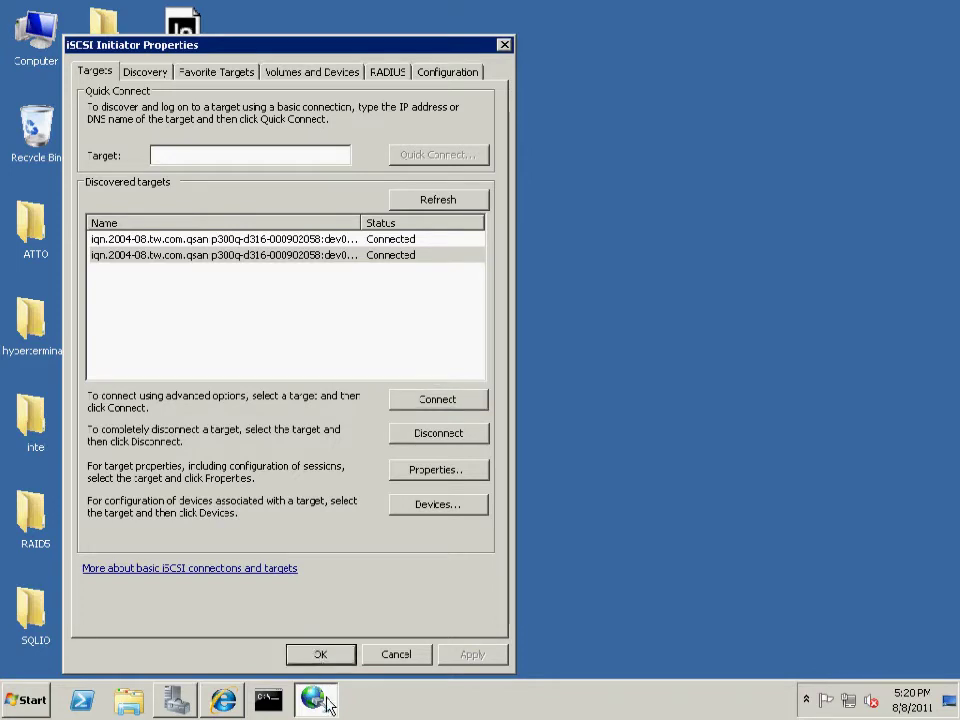
# Maximize Server Manager and bring up the Disk Management disk list
pyautogui.click(178, 702)
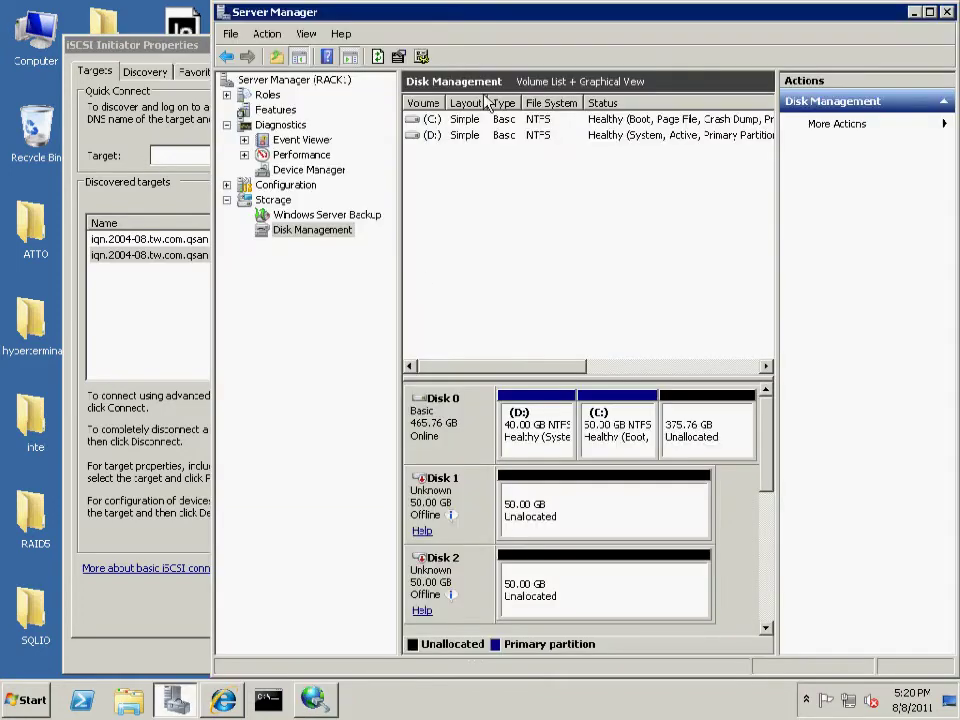
pyautogui.doubleClick(500, 22)
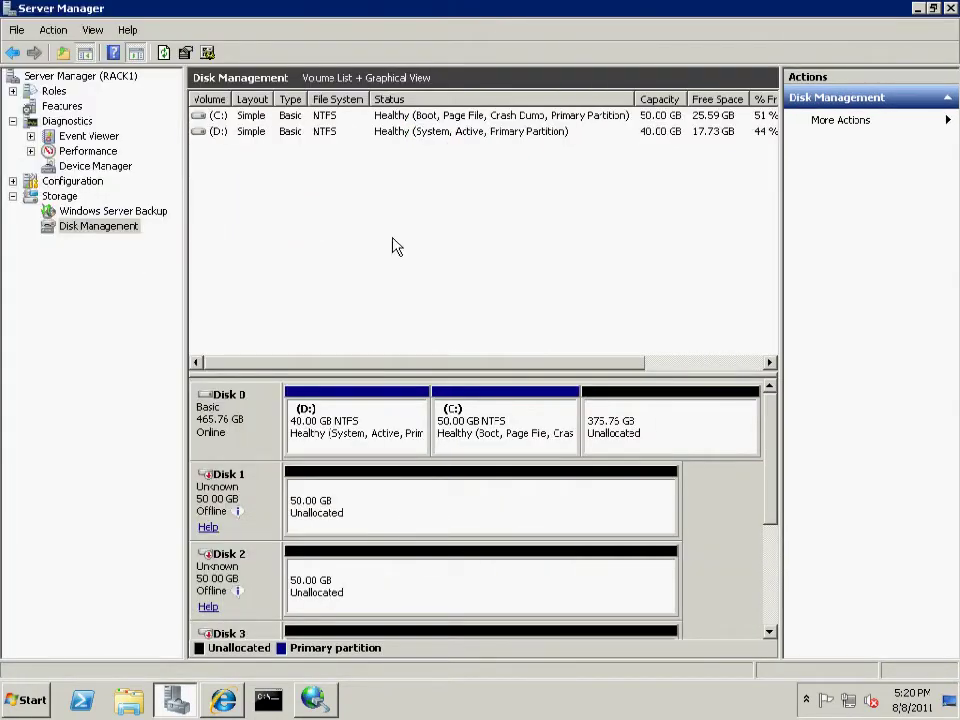
pyautogui.click(152, 168)
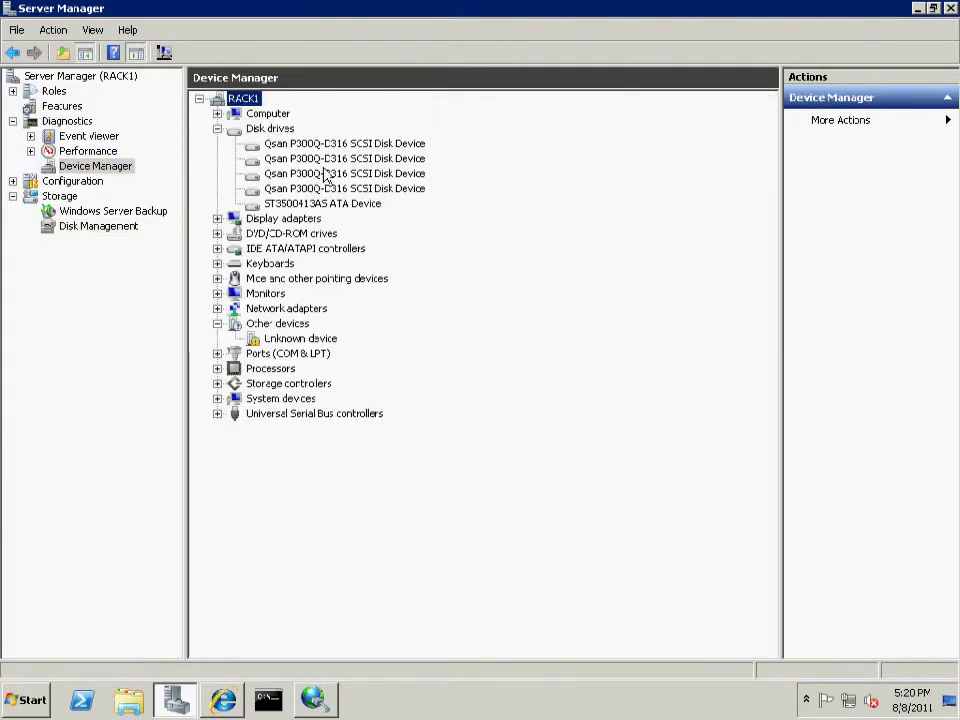
pyautogui.click(133, 232)
pyautogui.moveTo(341, 375); pyautogui.dragTo(339, 201)
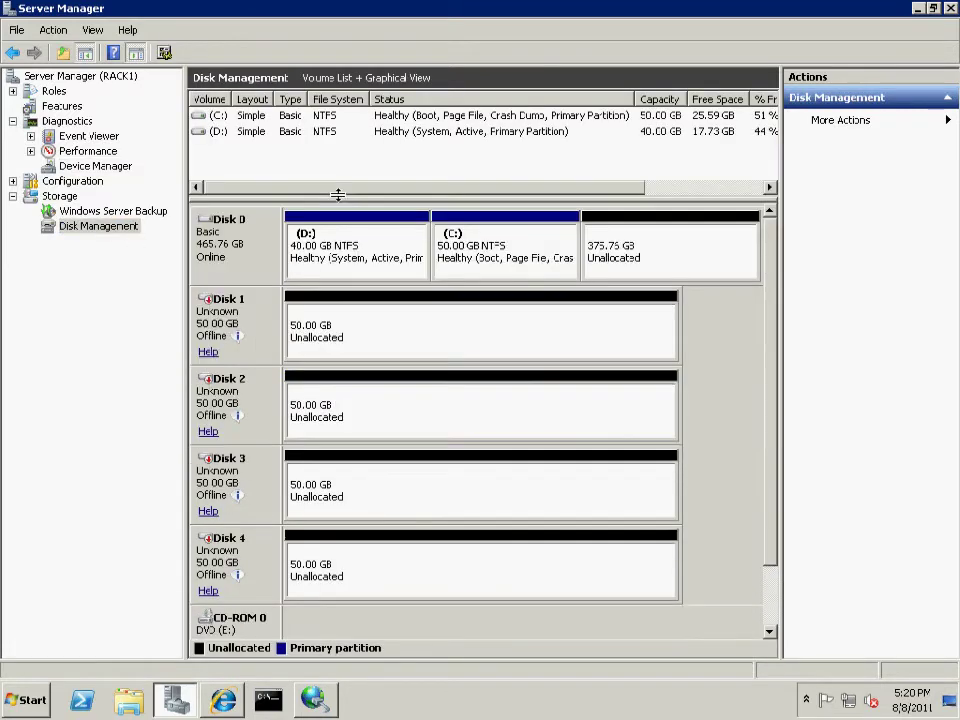
# Bring Disks 1 and 2 online and initialize them as MBR basic disks
pyautogui.rightClick(240, 352)
pyautogui.click(262, 357)
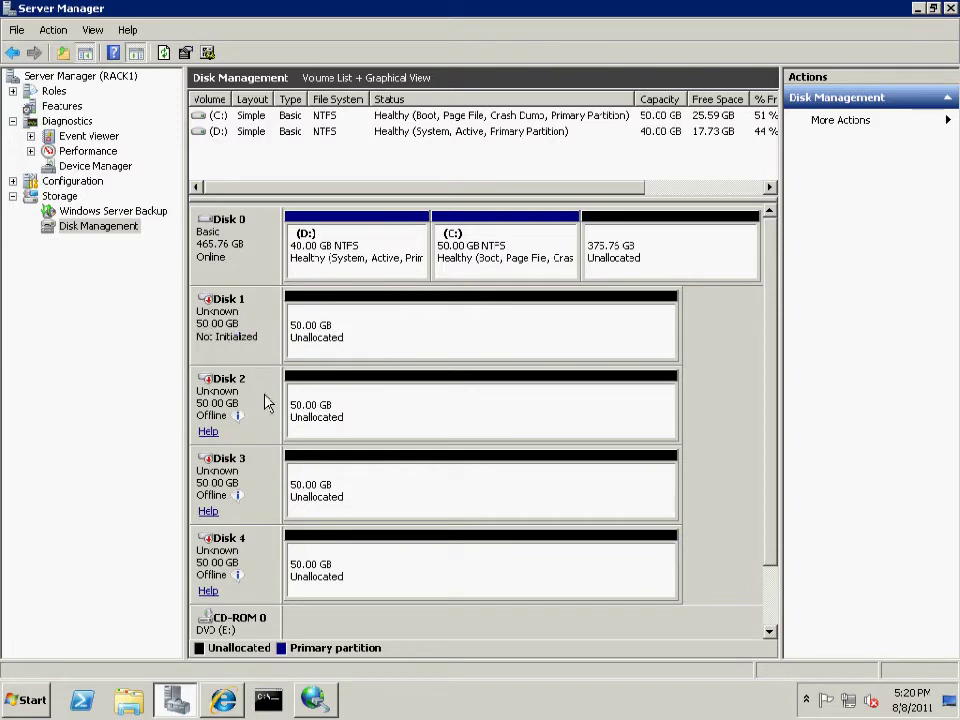
pyautogui.rightClick(264, 394)
pyautogui.click(277, 404)
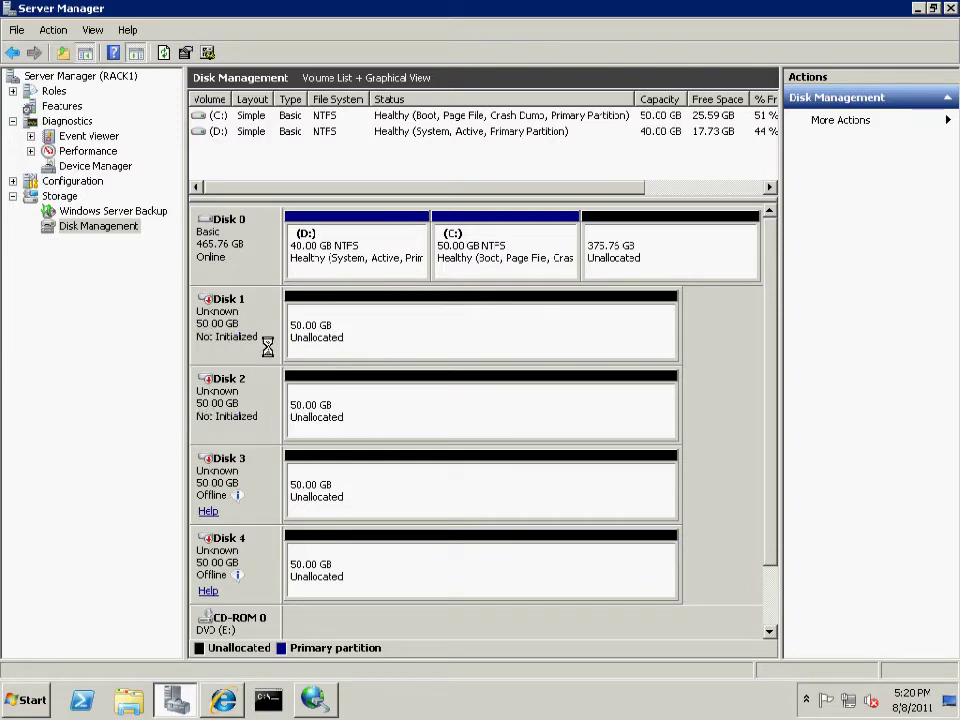
pyautogui.rightClick(268, 355)
pyautogui.click(284, 356)
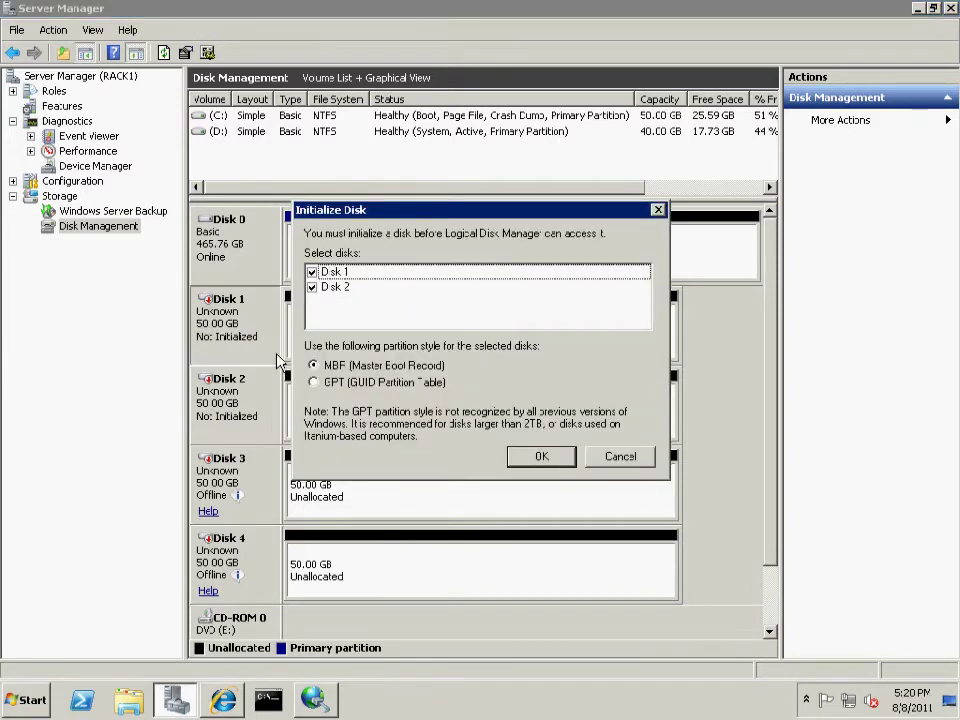
pyautogui.click(562, 458)
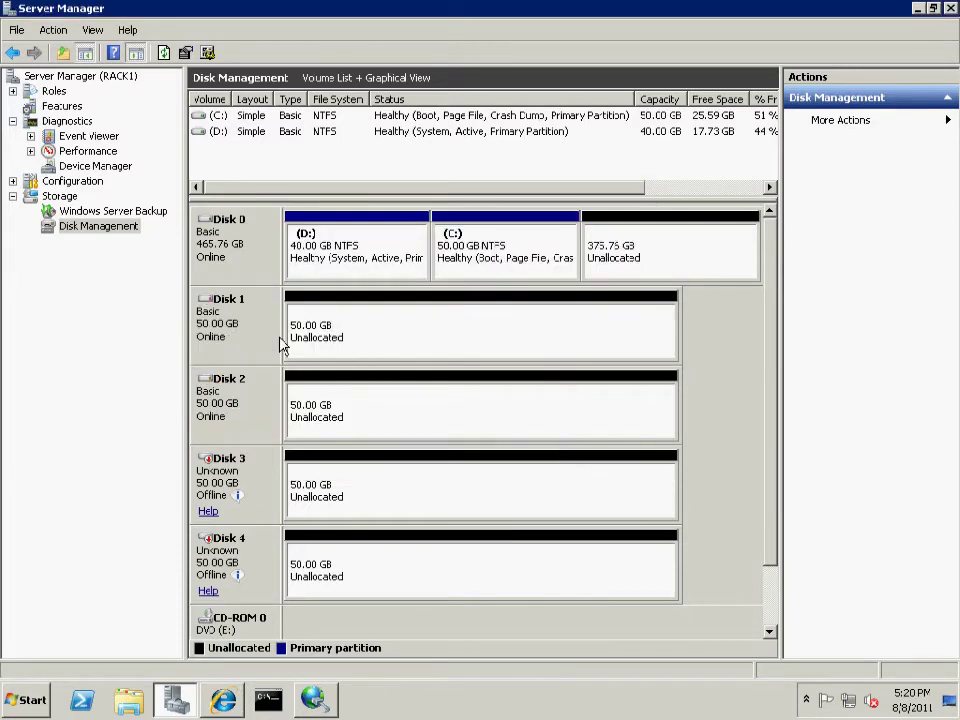
pyautogui.rightClick(233, 345)
pyautogui.click(241, 357)
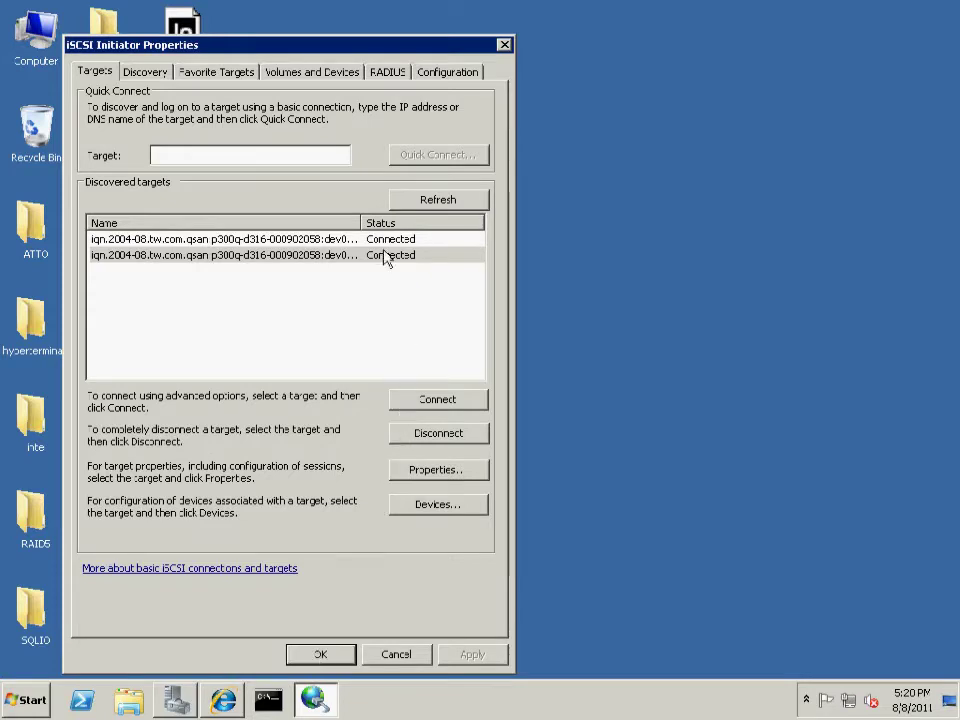
# Inspect the first target's session and its Disk 1 device, then close the initiator
pyautogui.click(385, 240)
pyautogui.click(437, 470)
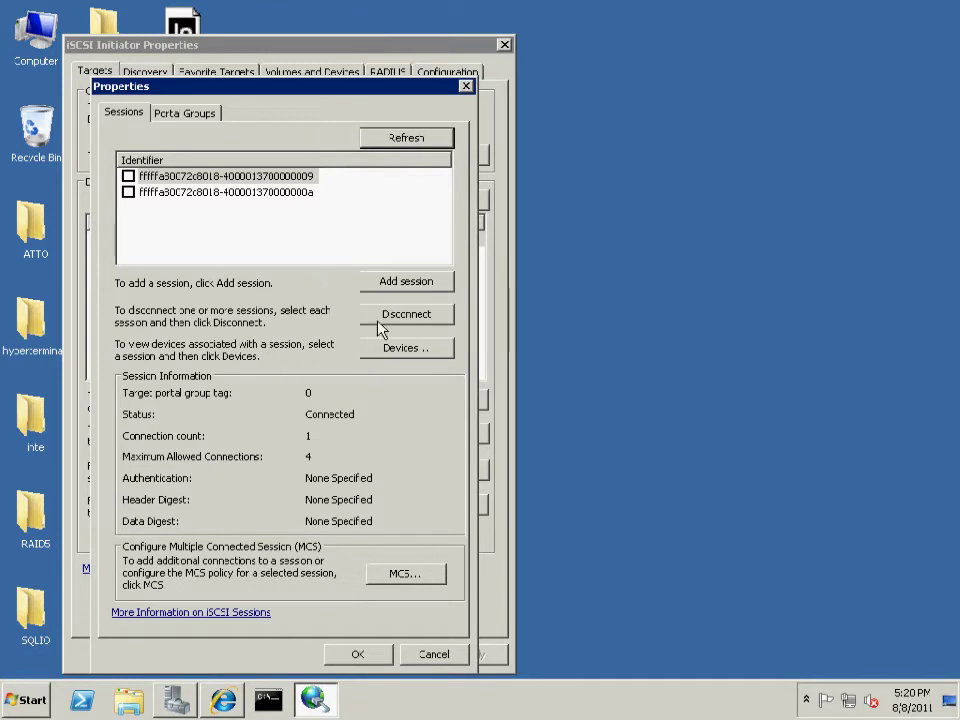
pyautogui.click(390, 350)
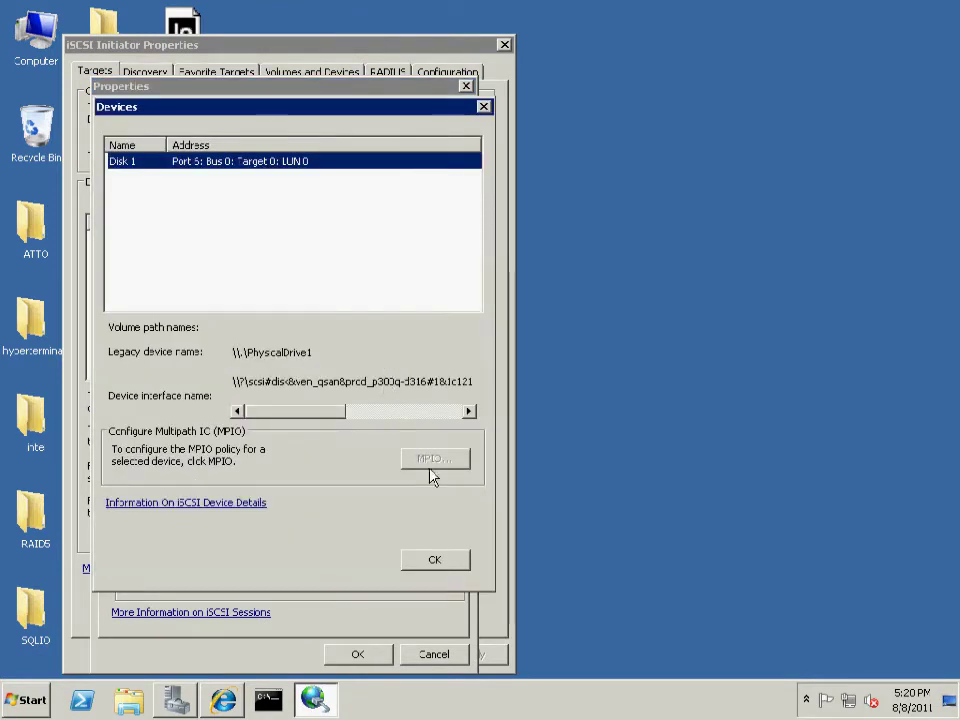
pyautogui.click(436, 561)
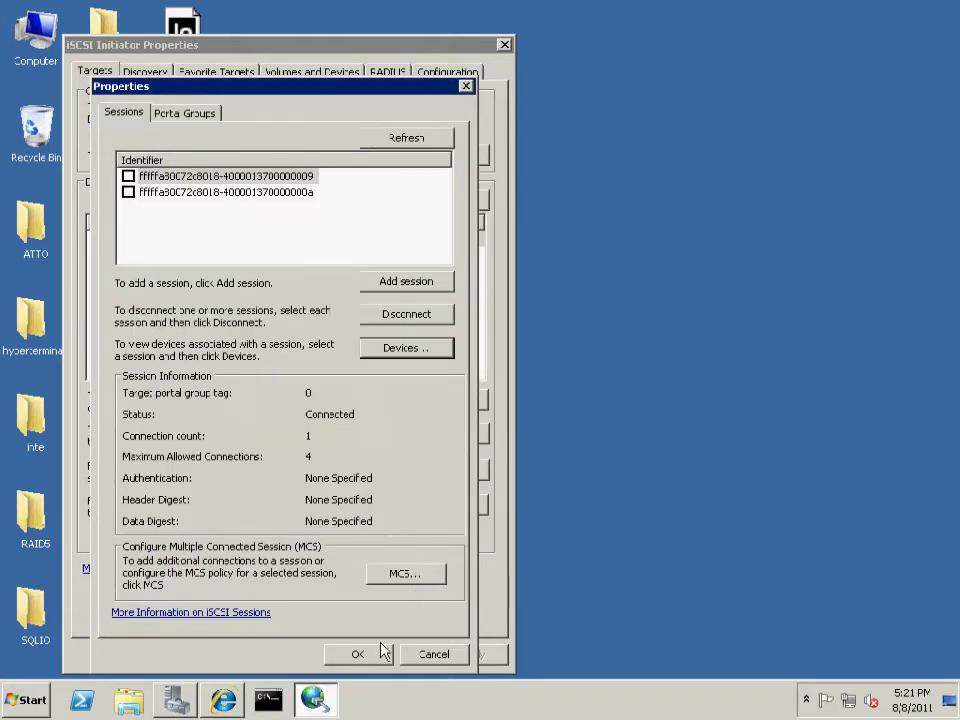
pyautogui.click(378, 655)
pyautogui.click(320, 654)
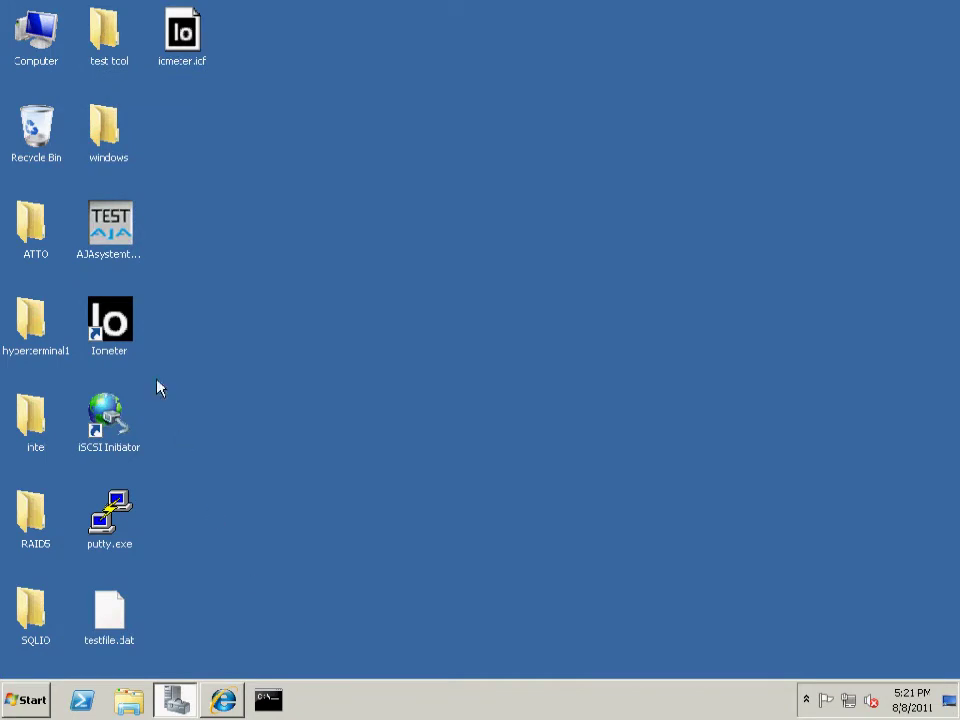
# Load iometer.icf, target PHYSICALDRIVE:1, and assign the 256K 100% Read and 100% Write specs
pyautogui.doubleClick(197, 38)
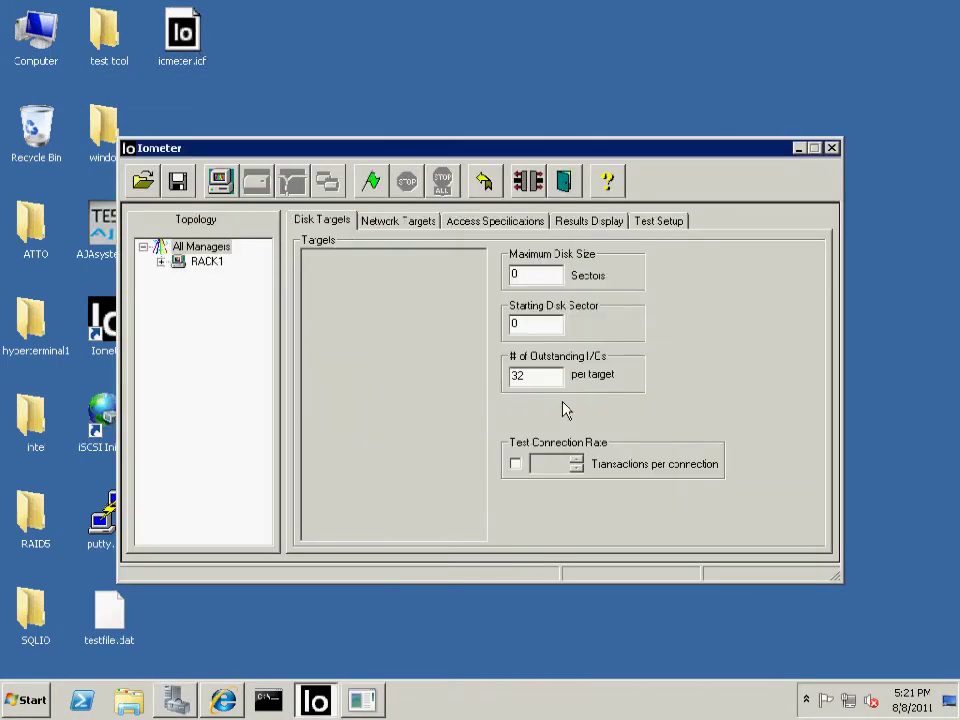
pyautogui.click(202, 268)
pyautogui.click(310, 286)
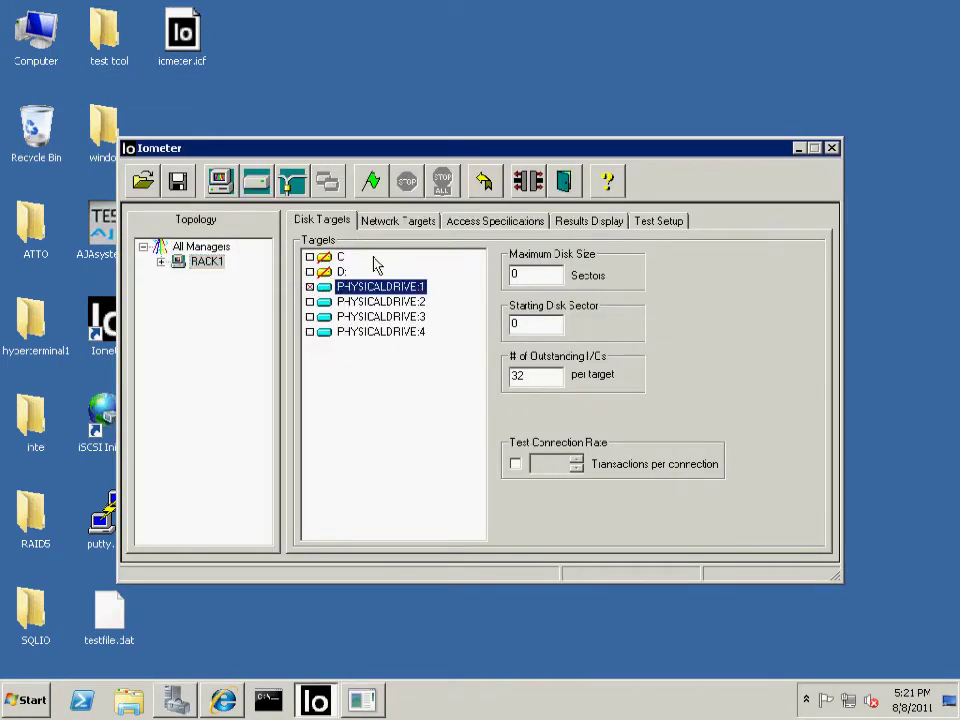
pyautogui.click(450, 224)
pyautogui.click(650, 286)
pyautogui.click(520, 376)
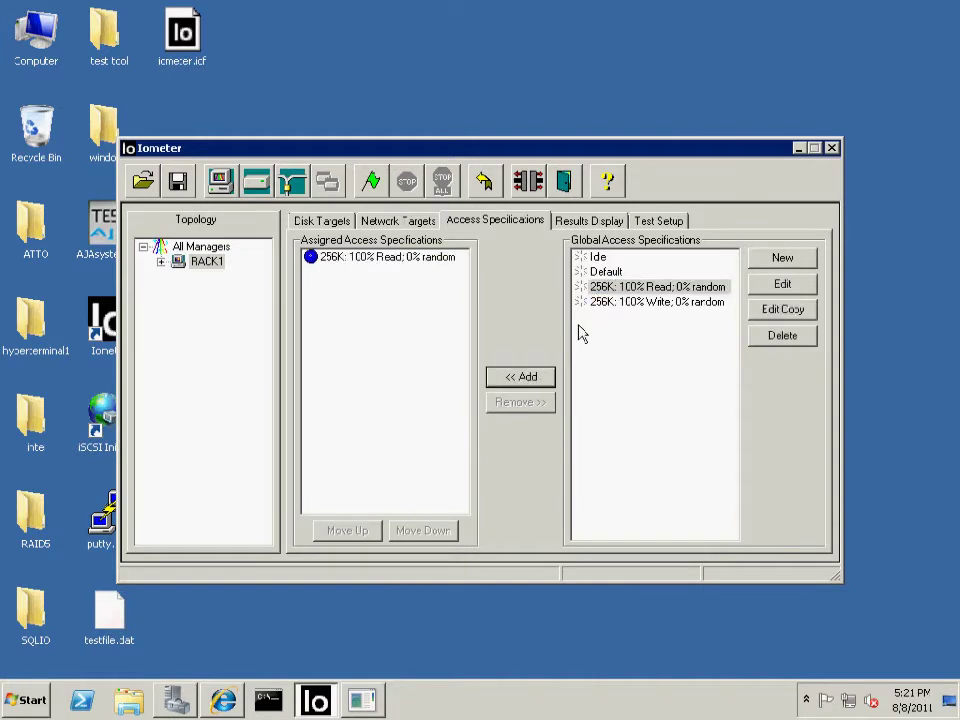
pyautogui.click(650, 301)
pyautogui.click(526, 374)
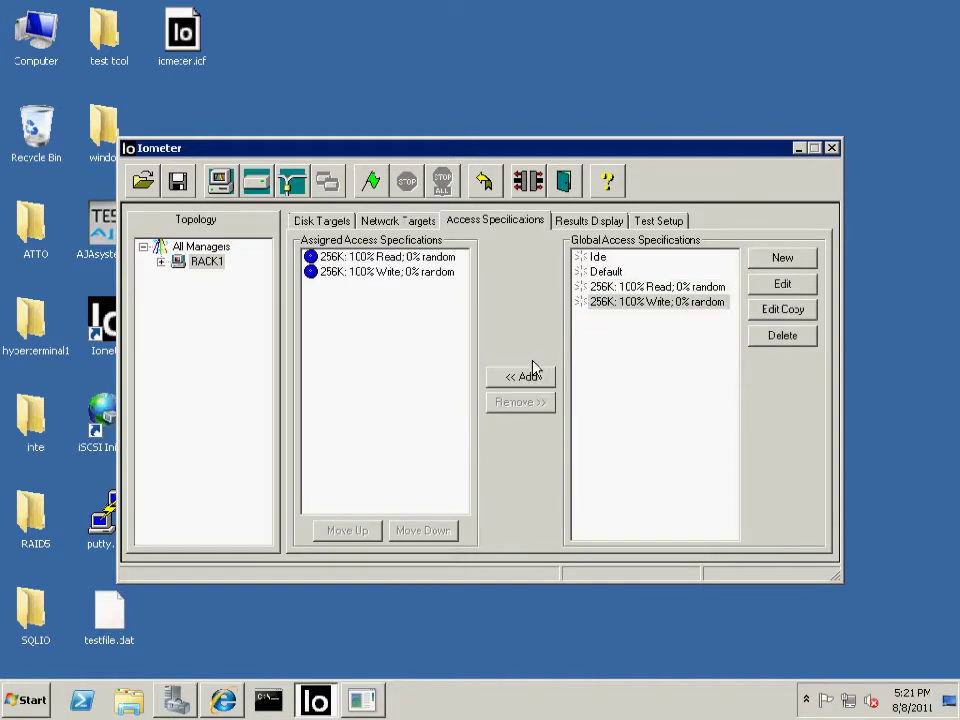
# Run both tests saving results.csv, stop each run at about 112 MB/s, and close Iometer
pyautogui.click(568, 224)
pyautogui.click(366, 176)
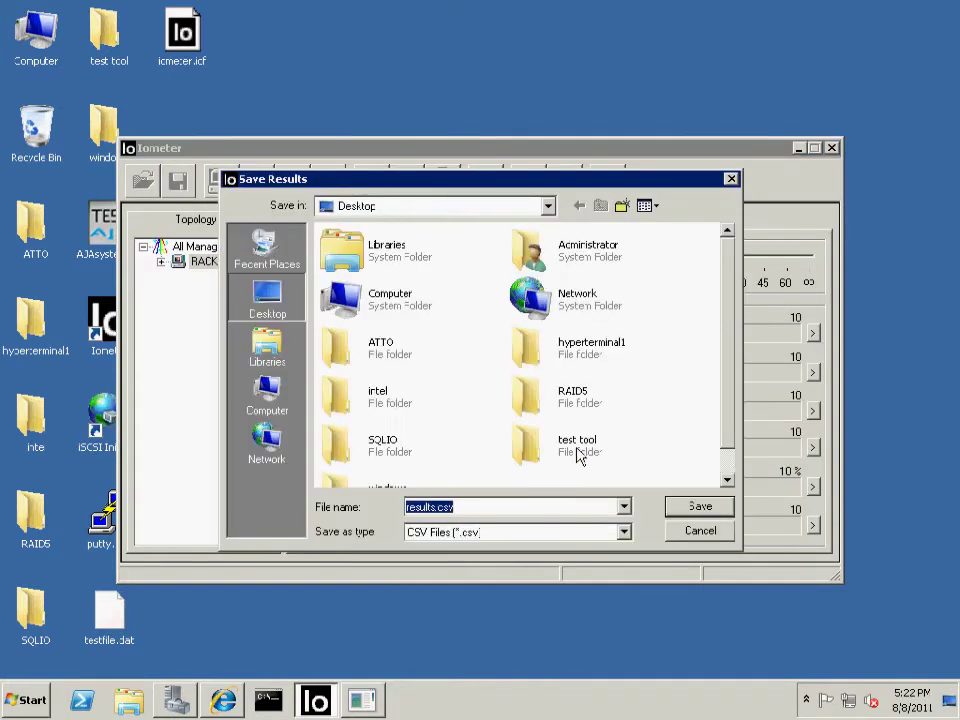
pyautogui.click(688, 536)
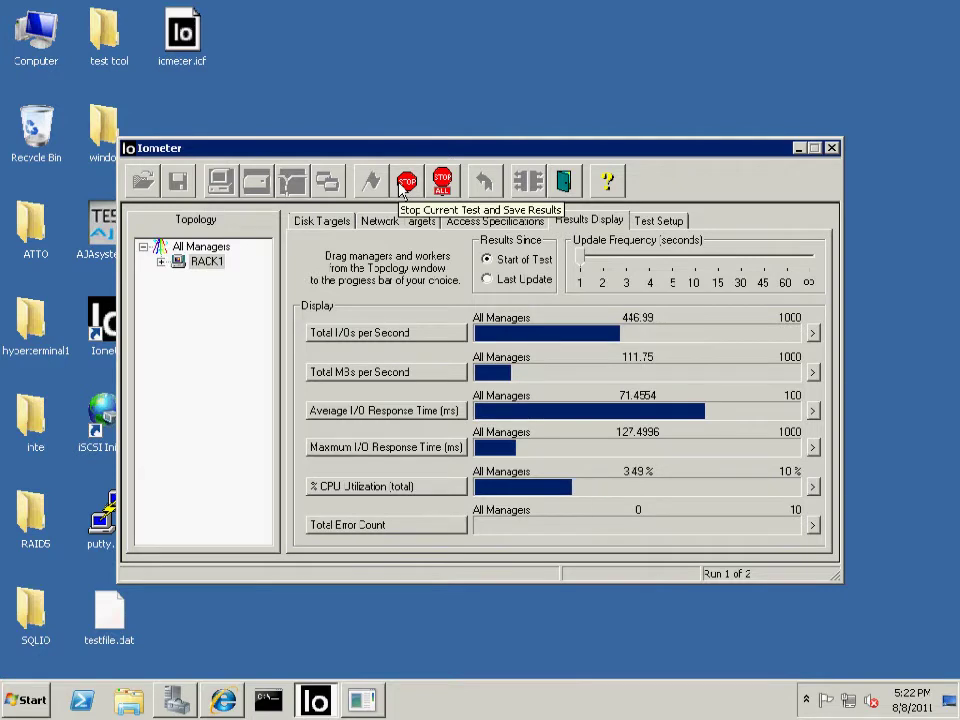
pyautogui.click(401, 189)
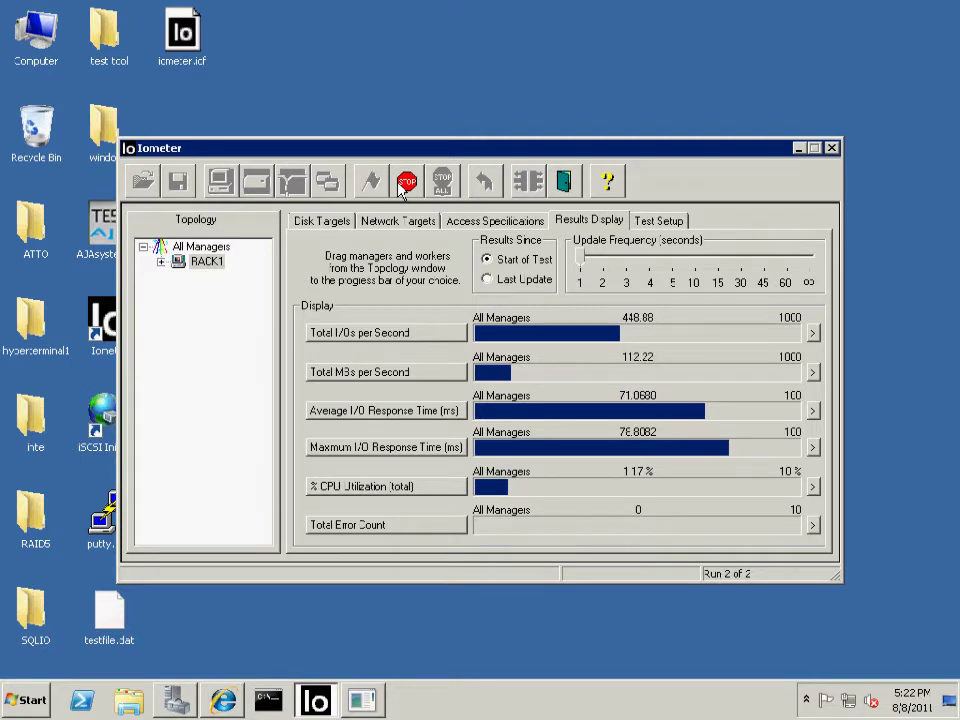
pyautogui.click(405, 184)
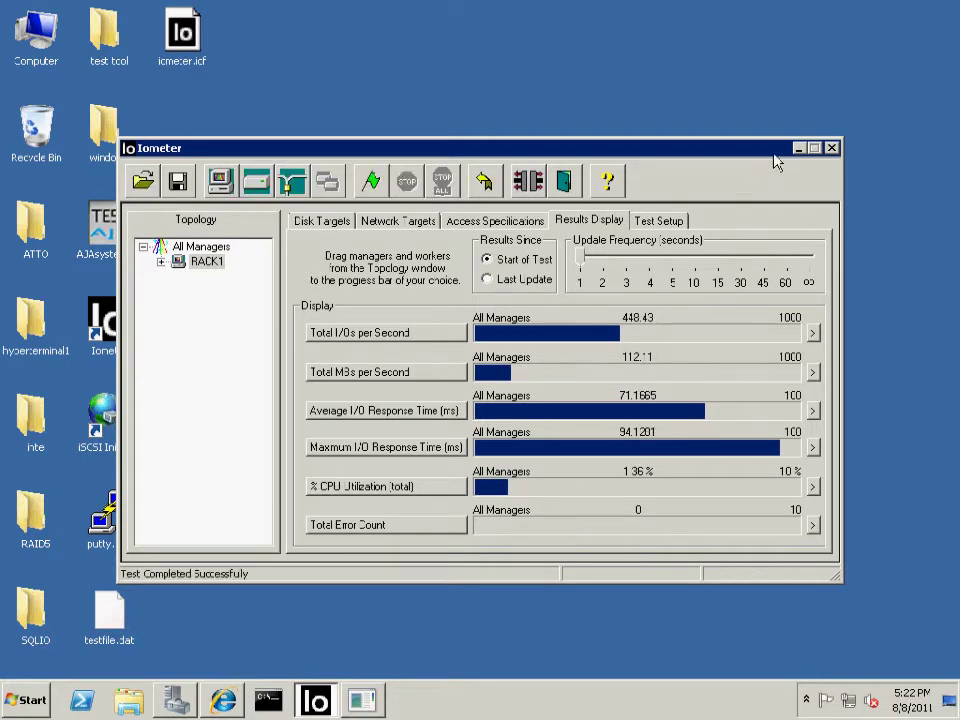
pyautogui.click(833, 149)
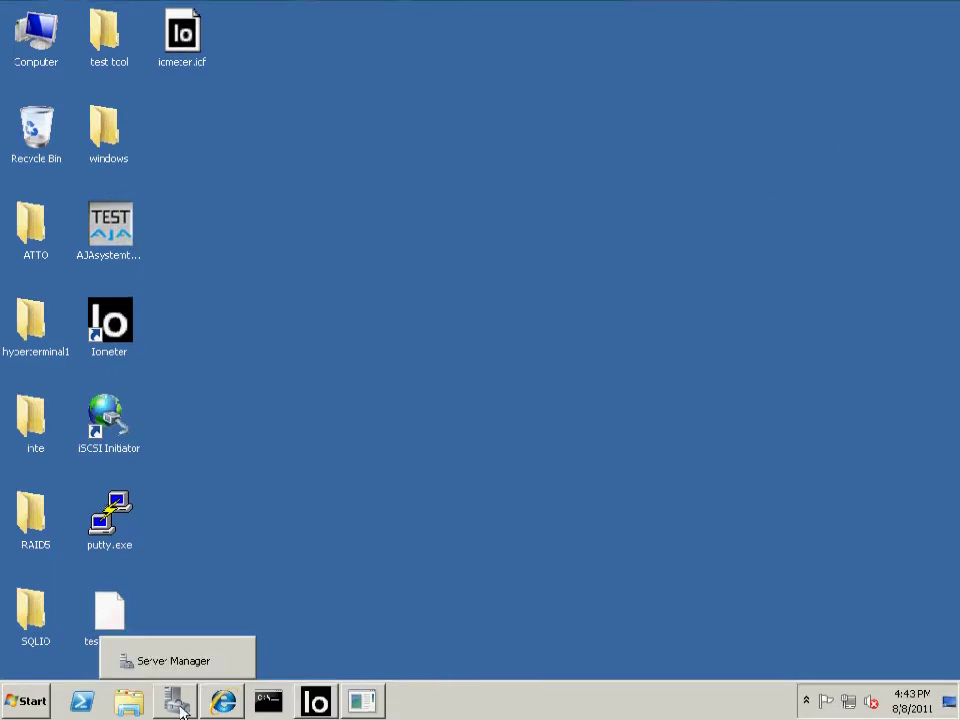
pyautogui.click(178, 703)
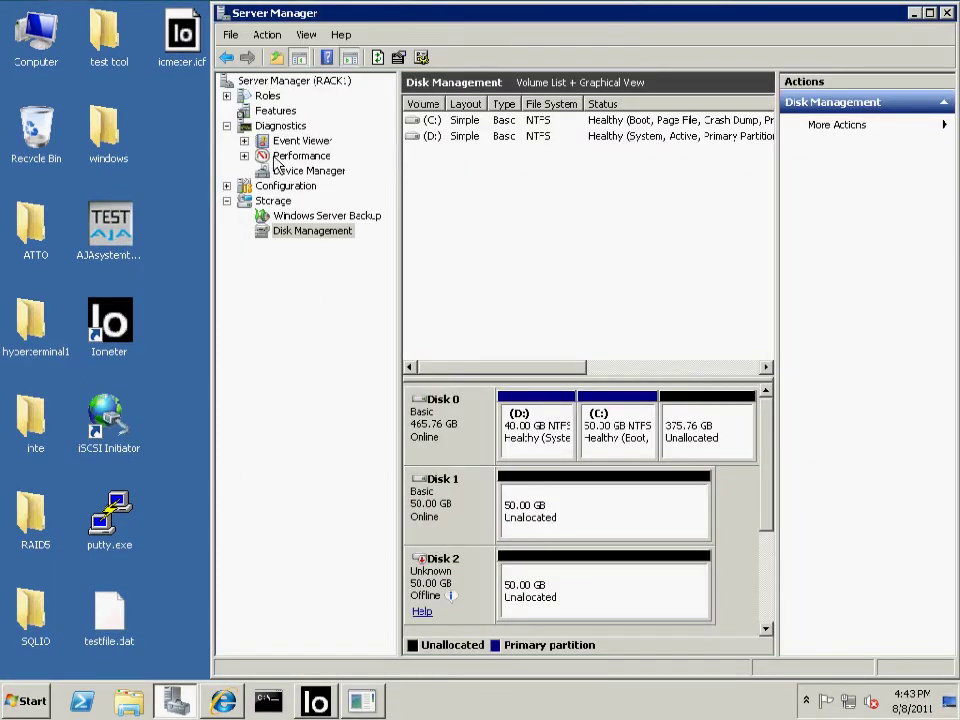
pyautogui.click(272, 112)
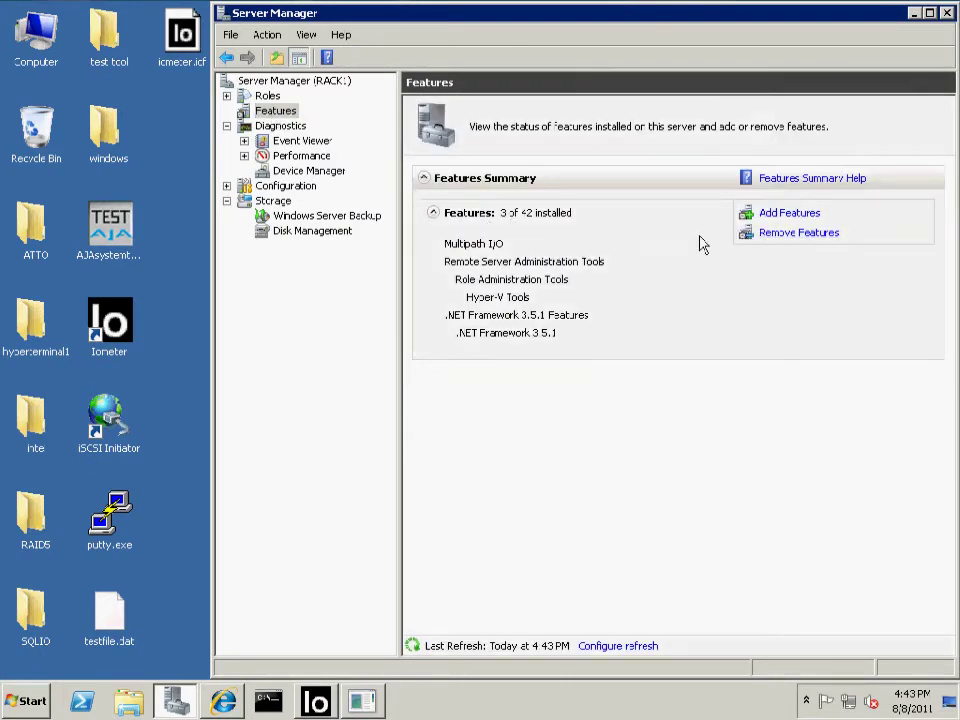
pyautogui.click(772, 217)
pyautogui.scroll(-3, 731, 320)
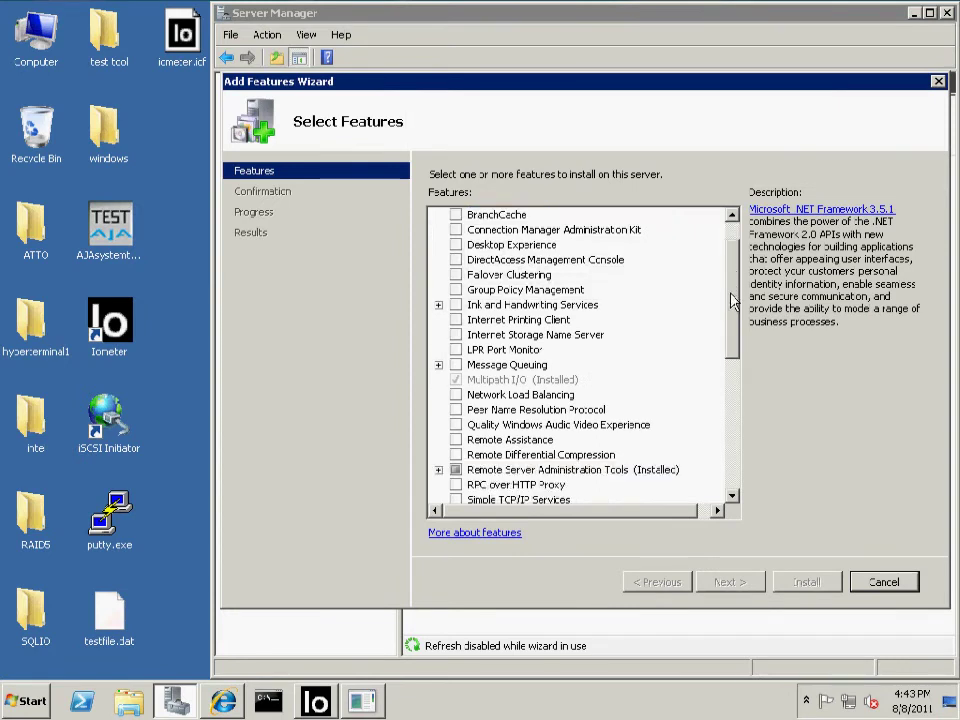
pyautogui.click(529, 321)
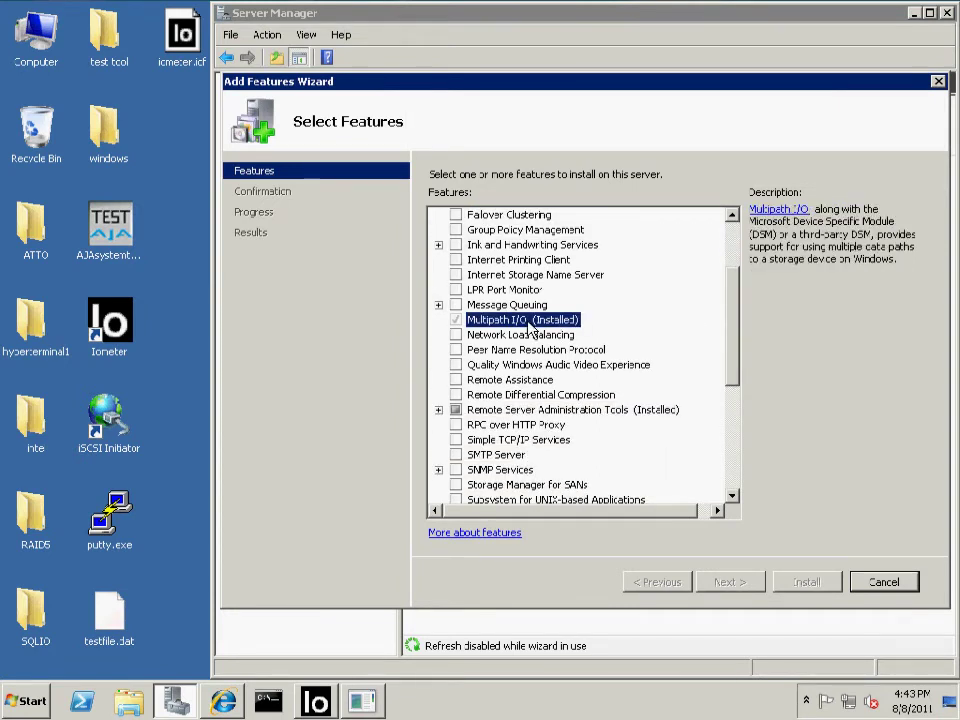
pyautogui.click(852, 583)
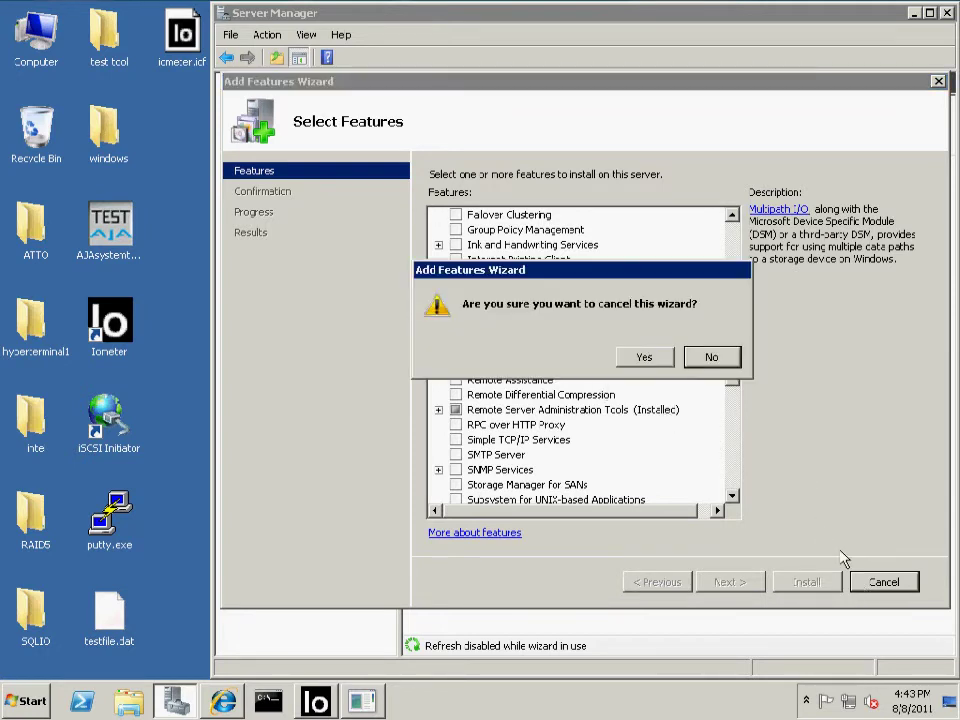
pyautogui.click(660, 362)
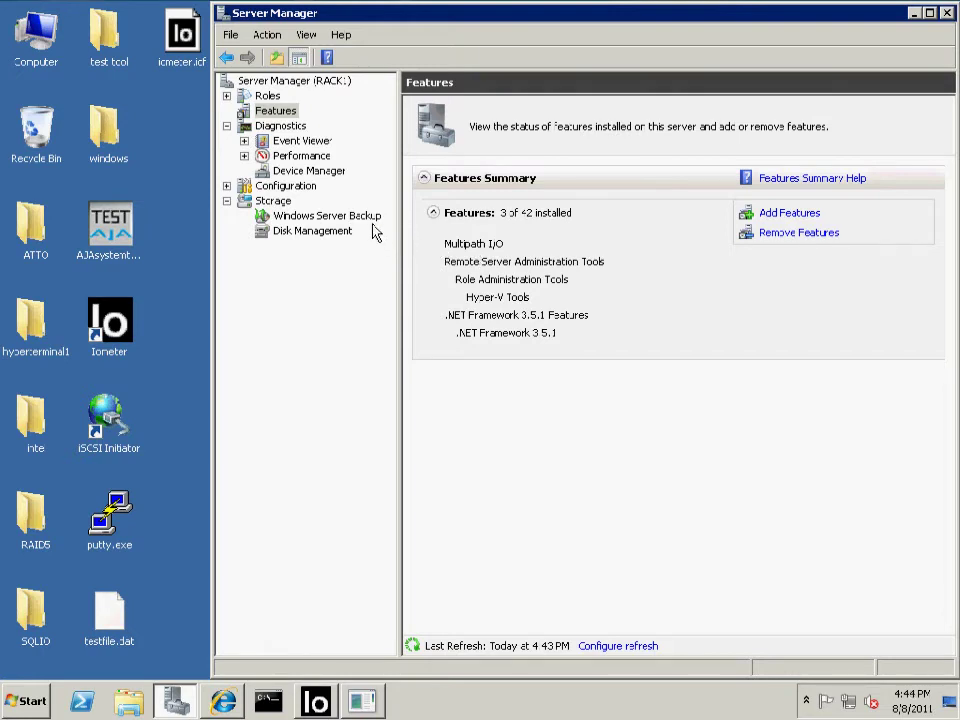
# Add MPIO support for iSCSI devices without rebooting, confirming MSFT2005iSCSIBusType_0x9 is claimed
pyautogui.click(946, 13)
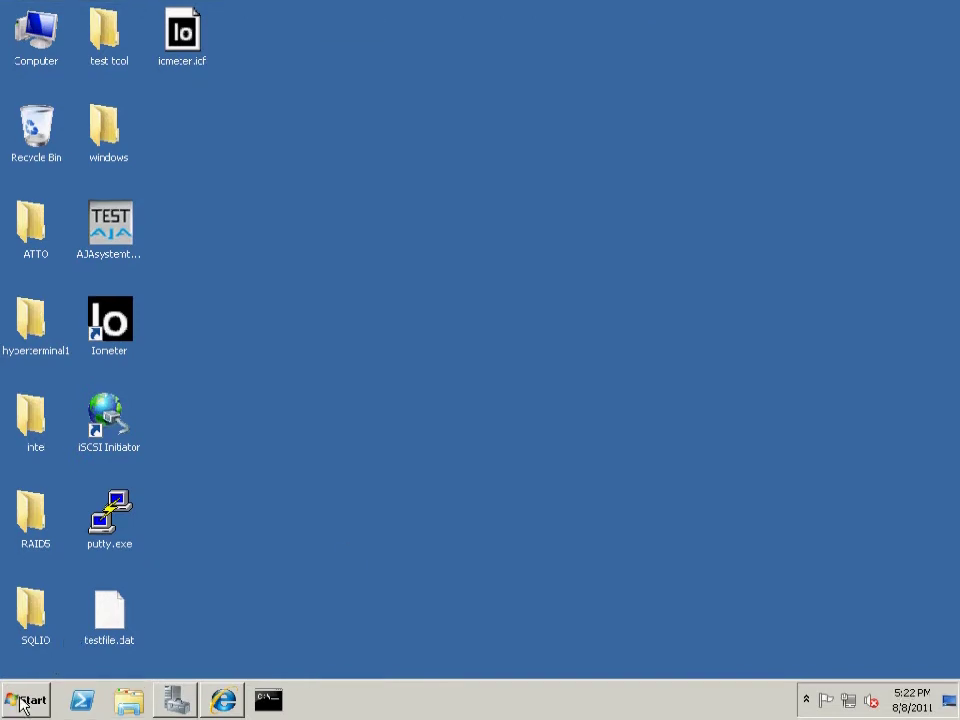
pyautogui.click(22, 705)
pyautogui.click(66, 432)
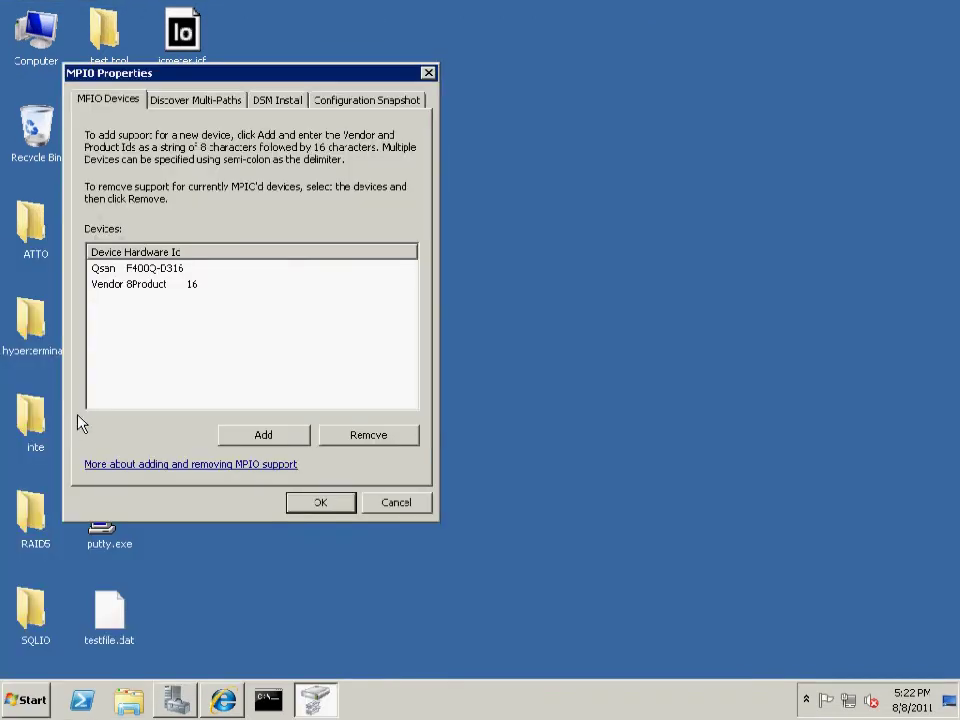
pyautogui.click(155, 102)
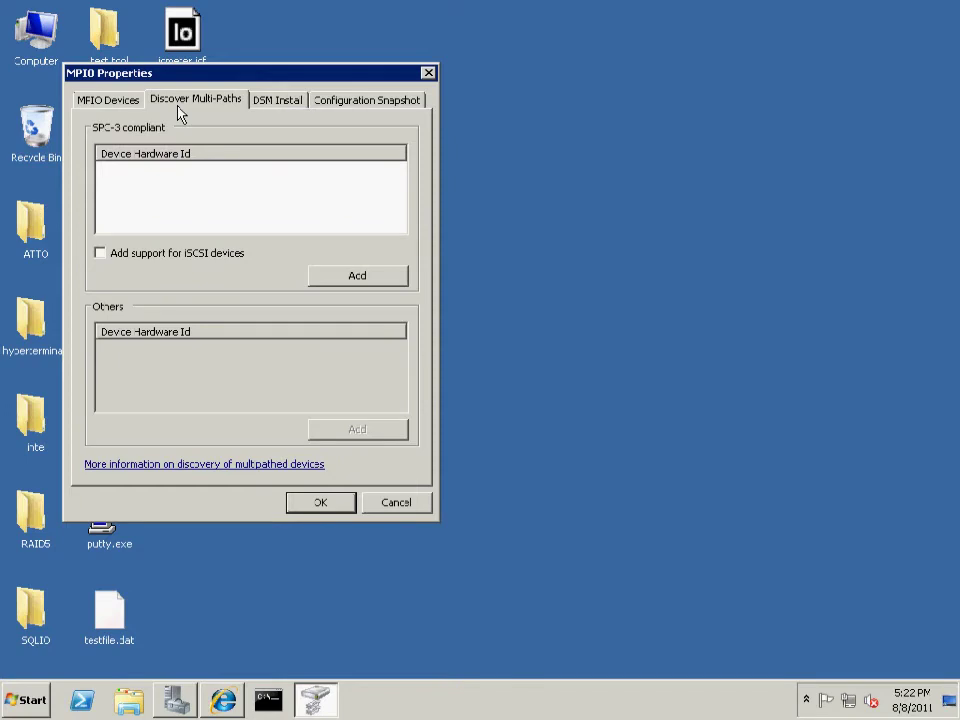
pyautogui.click(155, 262)
pyautogui.click(348, 281)
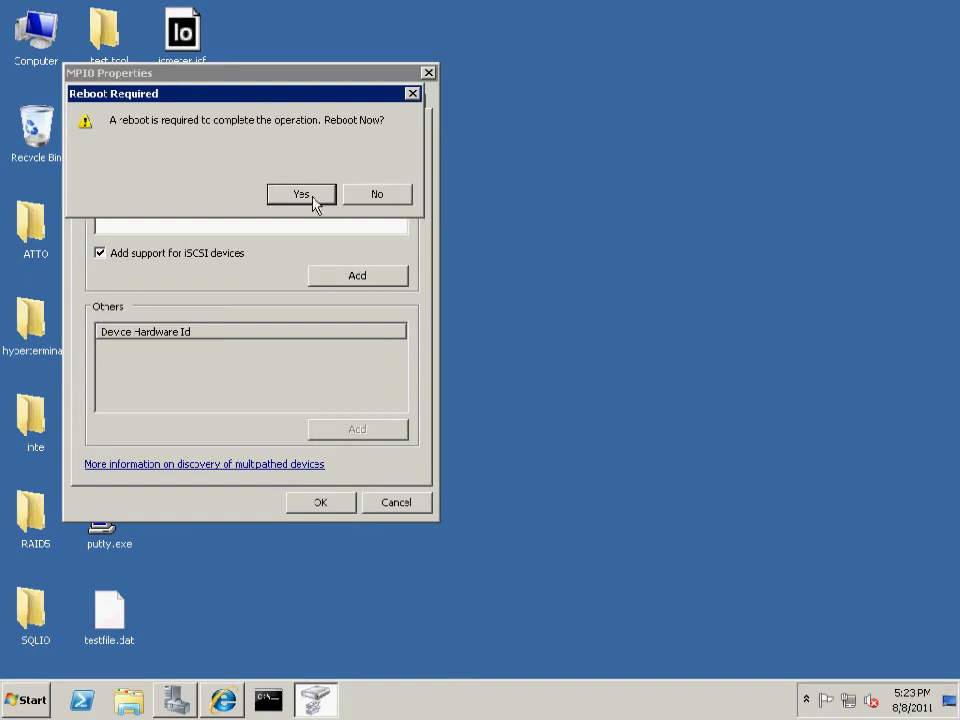
pyautogui.click(370, 205)
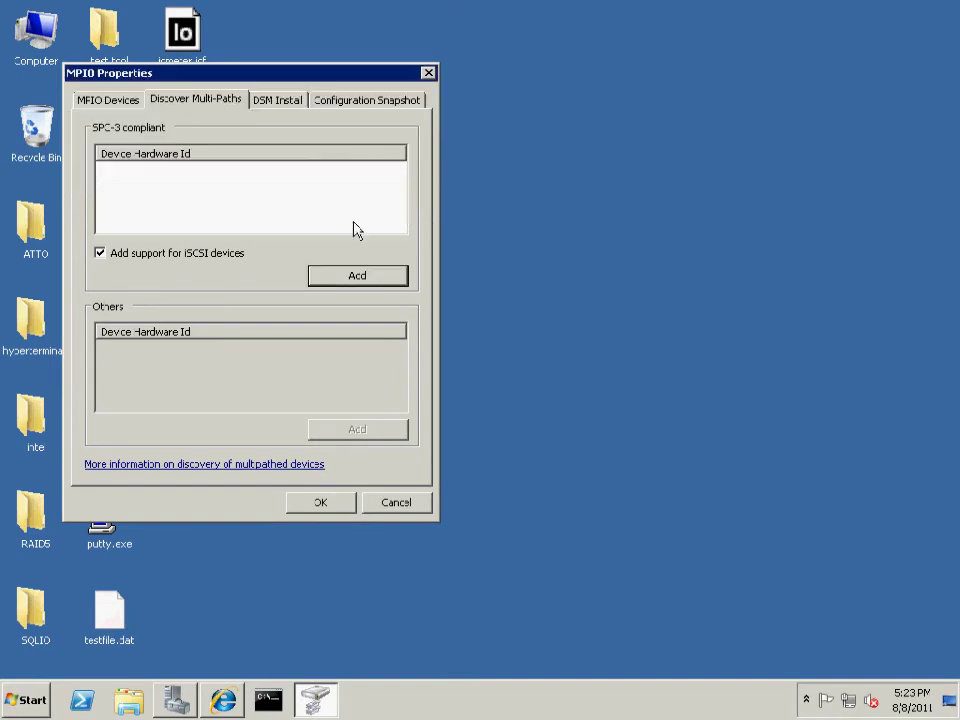
pyautogui.click(110, 100)
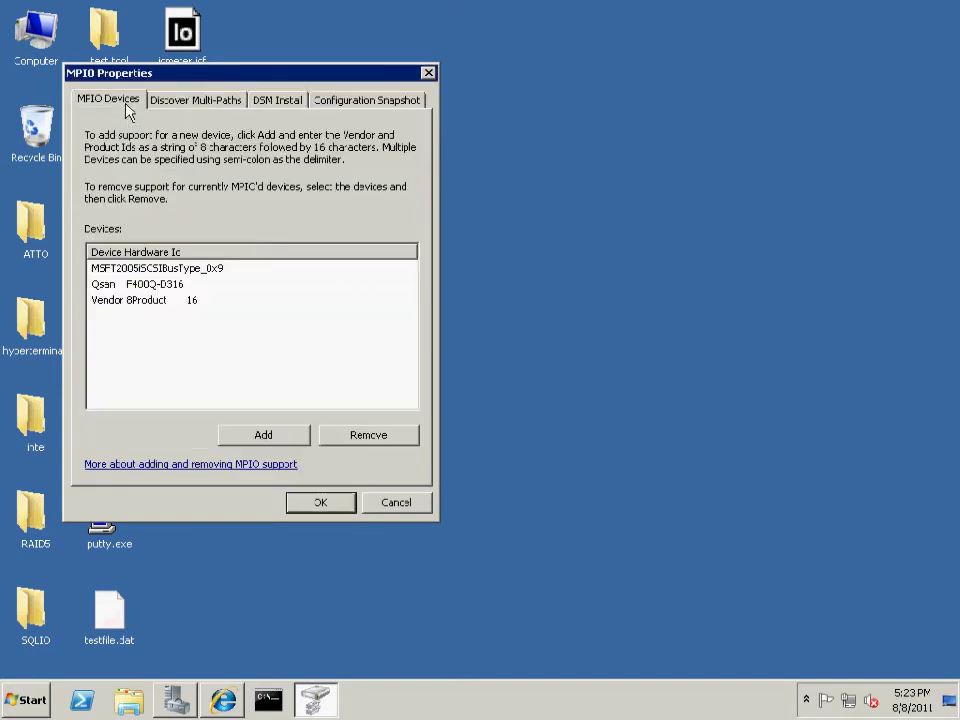
pyautogui.click(205, 268)
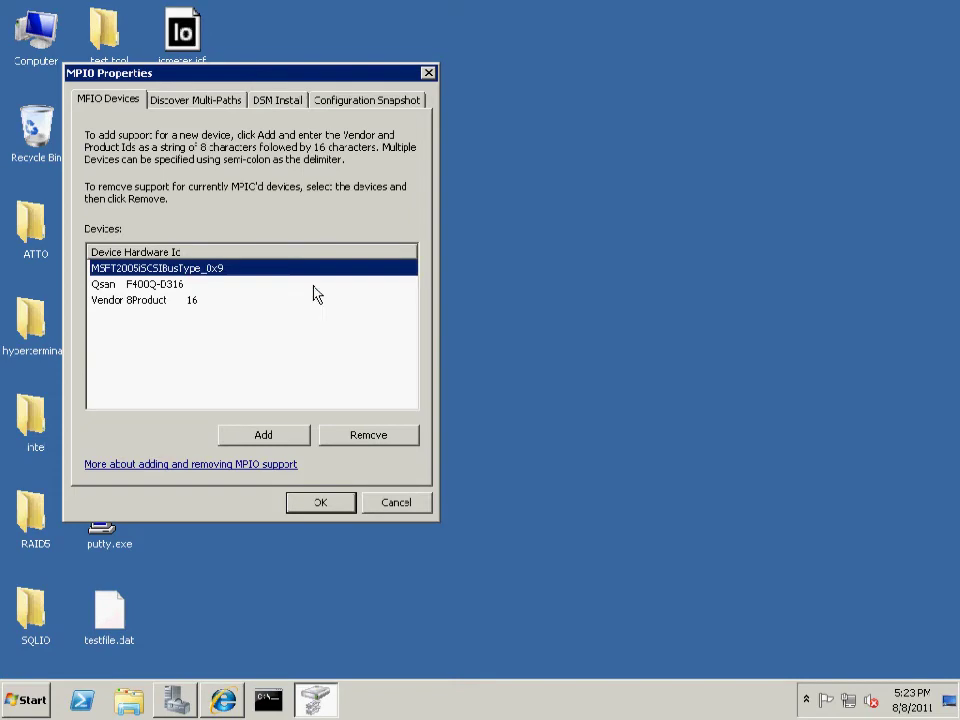
pyautogui.click(320, 503)
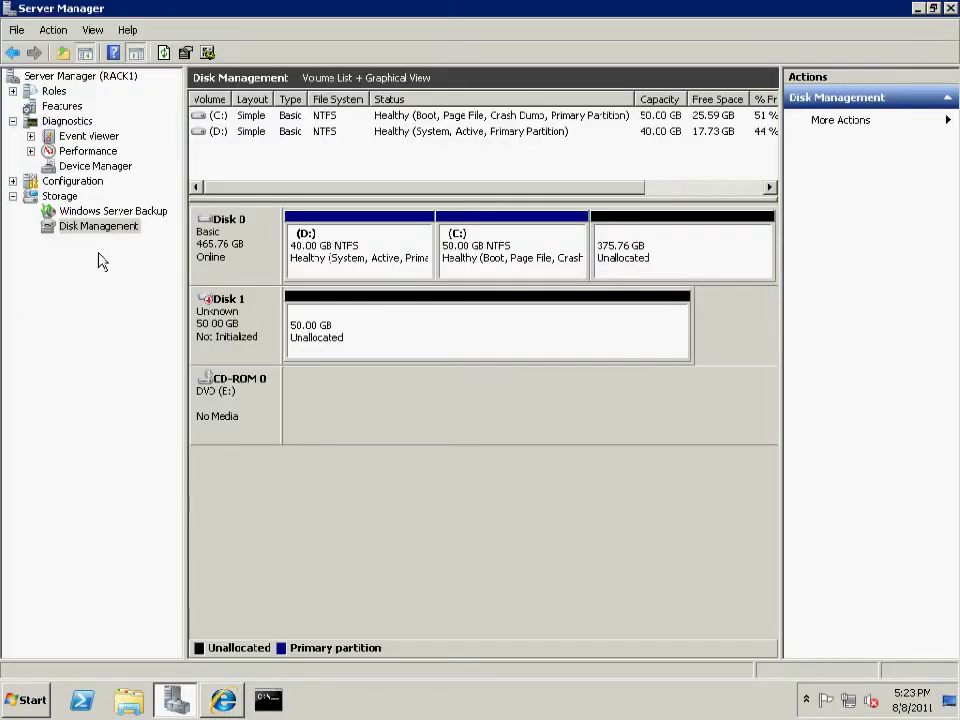
# Confirm in Device Manager that the Qsan P300Q-D316 appears as a Multi-Path Disk Device
pyautogui.click(92, 166)
pyautogui.click(385, 145)
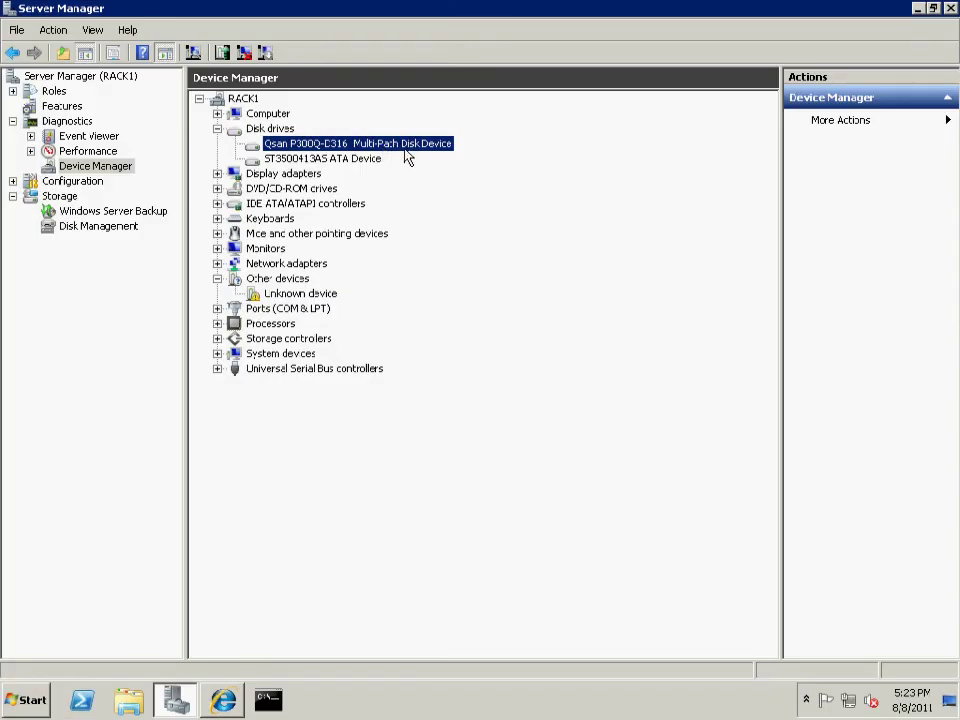
pyautogui.click(125, 226)
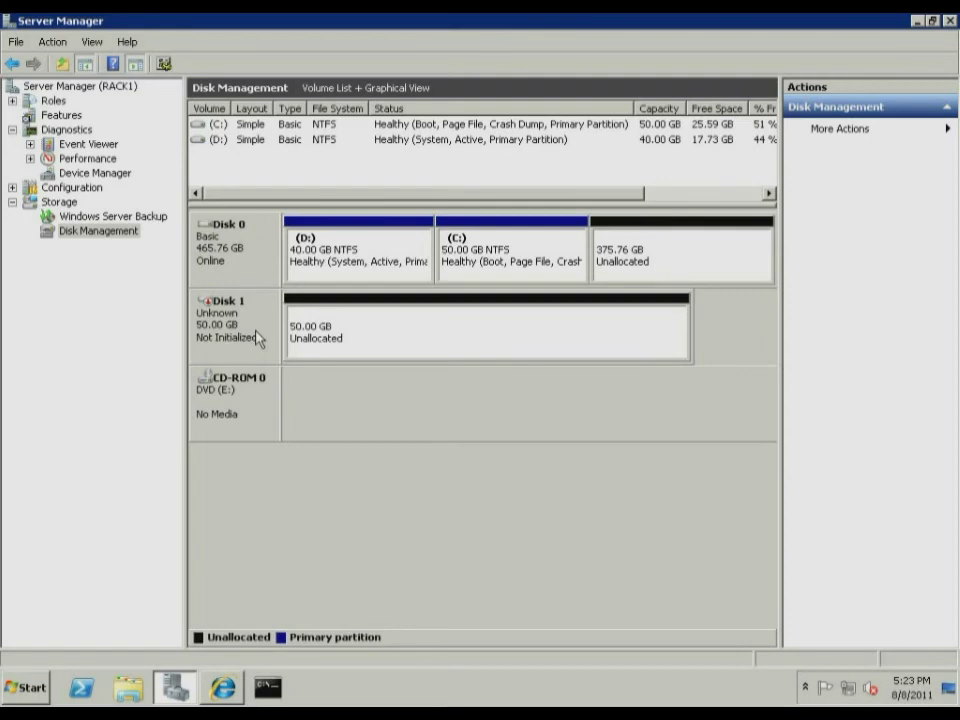
# Initialize the 50 GB Disk 1 in Disk Management so it becomes Basic and Online
pyautogui.rightClick(258, 338)
pyautogui.click(281, 346)
pyautogui.click(536, 454)
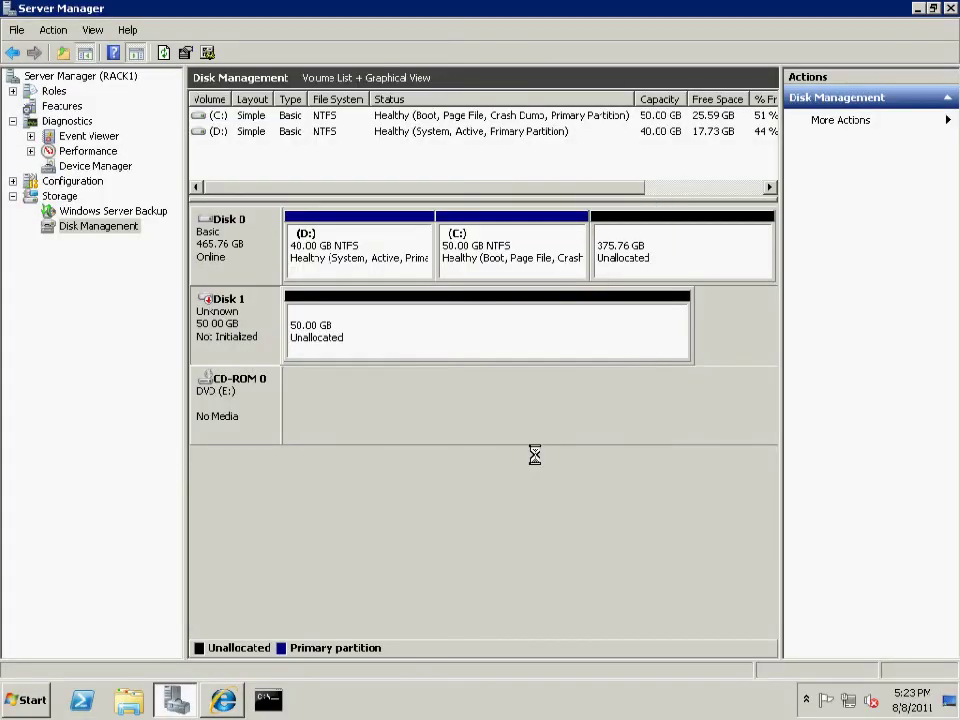
pyautogui.click(190, 703)
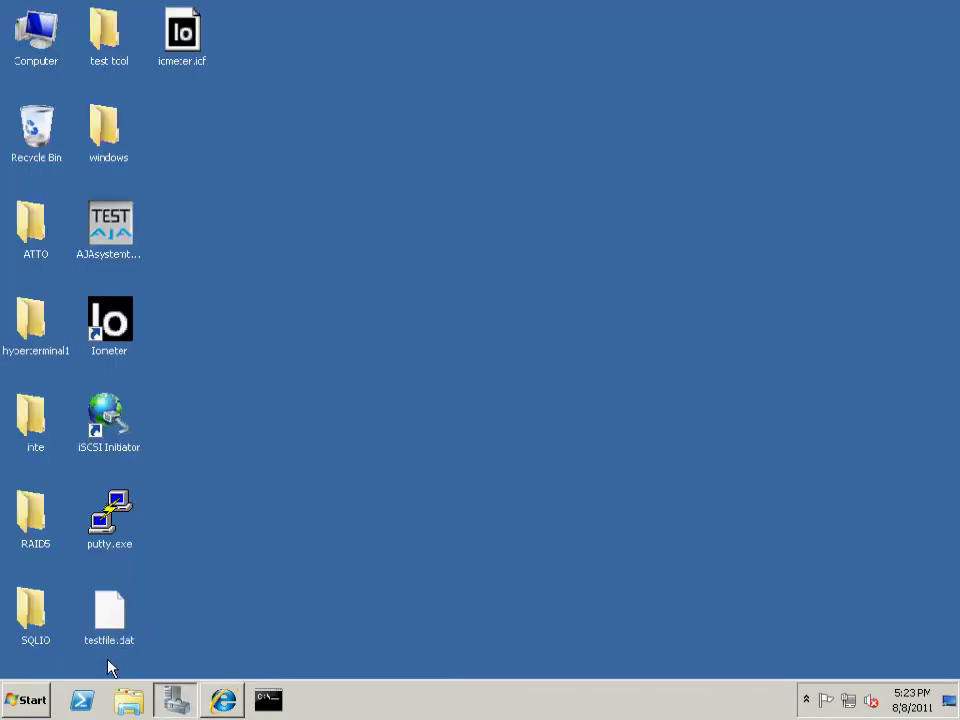
# Check that Disk 1's MPIO policy is Round Robin over four active paths in iSCSI Initiator
pyautogui.click(111, 443)
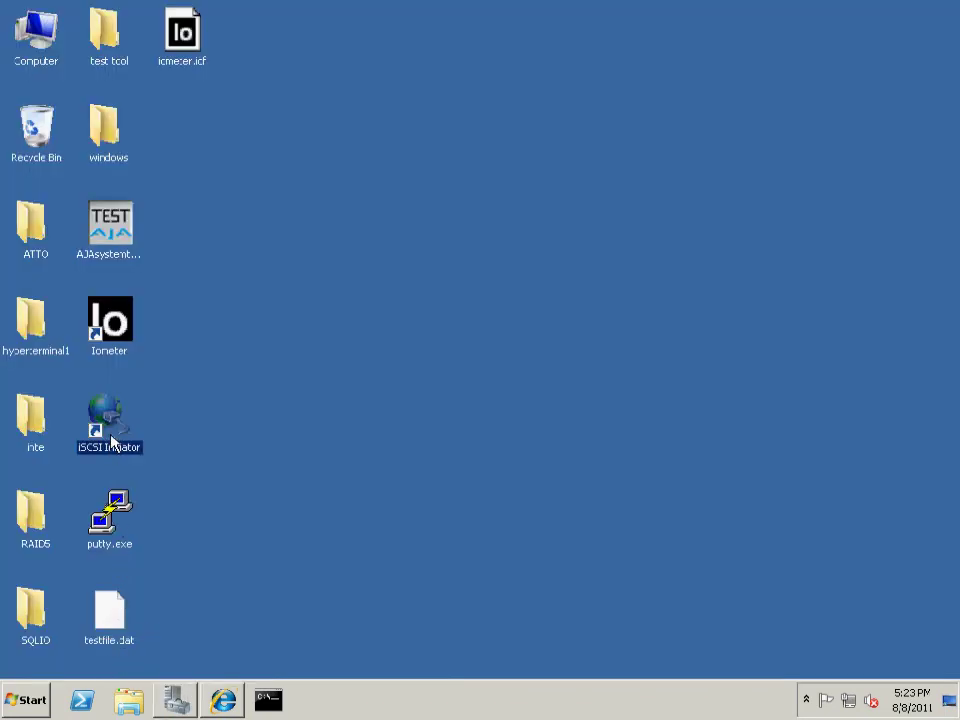
pyautogui.doubleClick(111, 443)
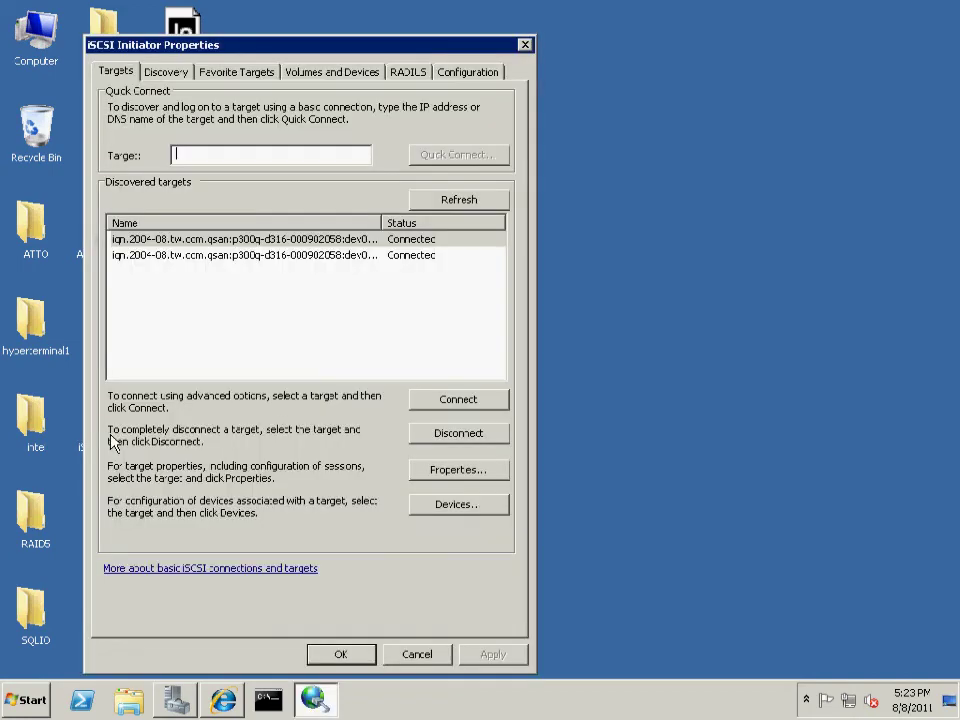
pyautogui.click(320, 240)
pyautogui.click(450, 472)
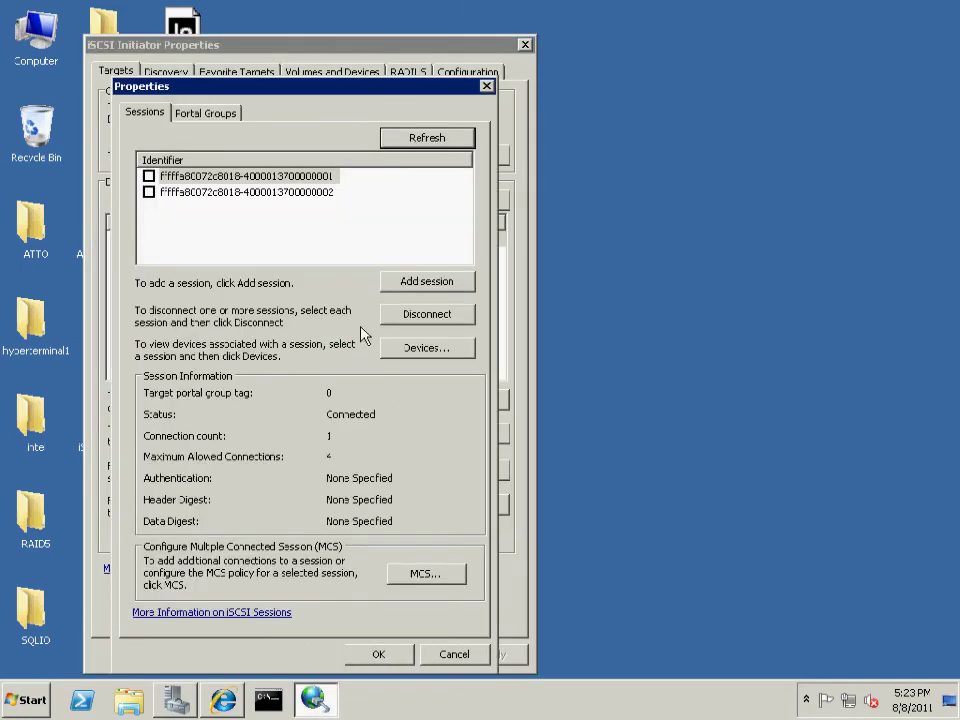
pyautogui.click(234, 178)
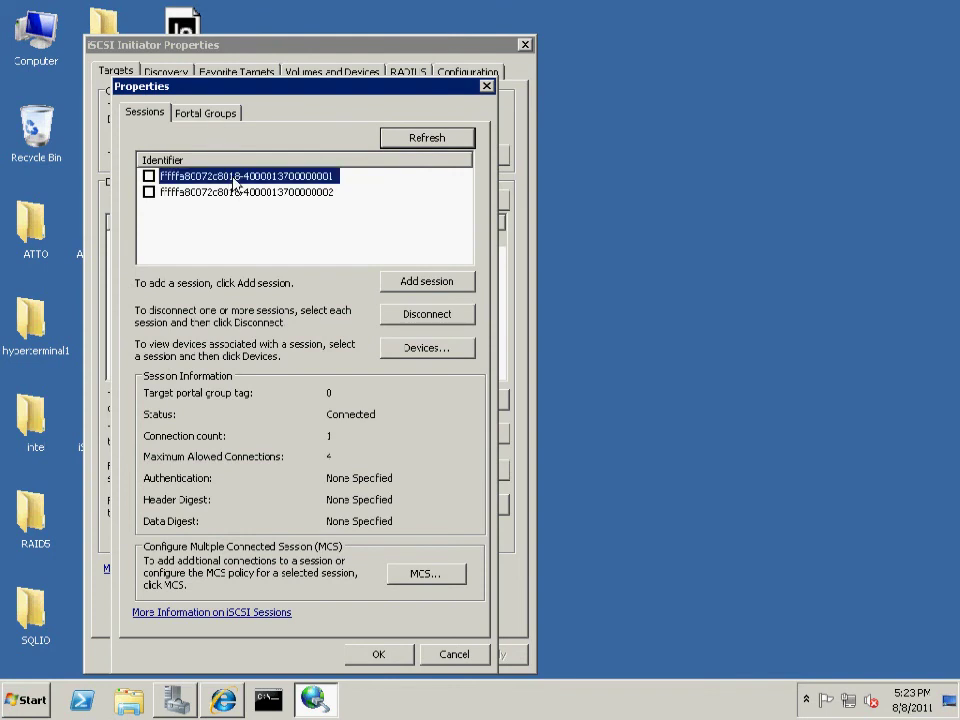
pyautogui.click(402, 349)
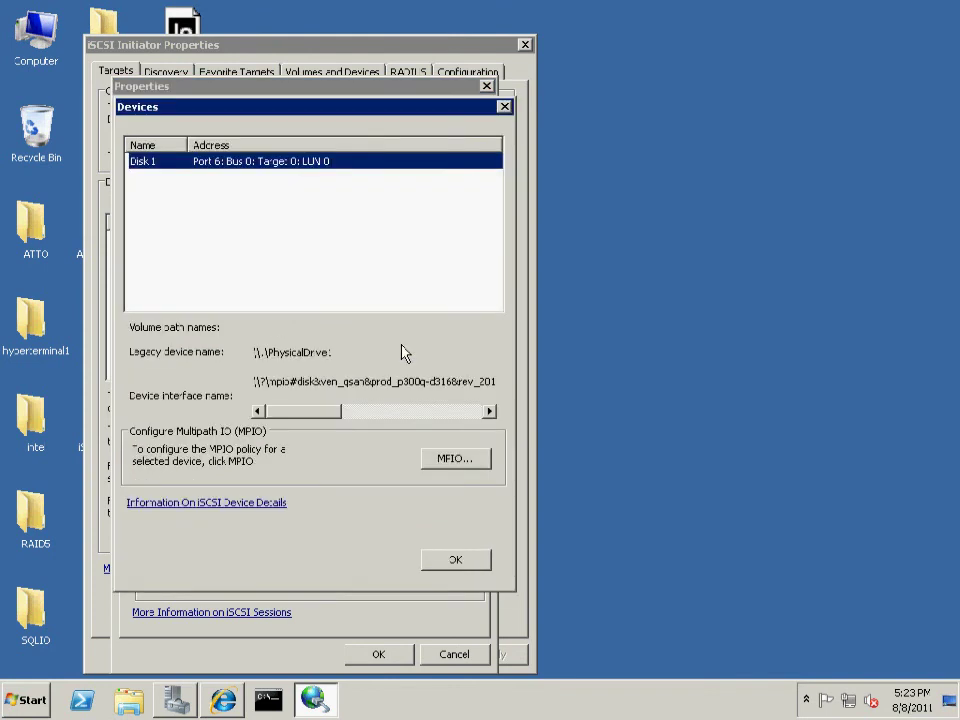
pyautogui.click(456, 466)
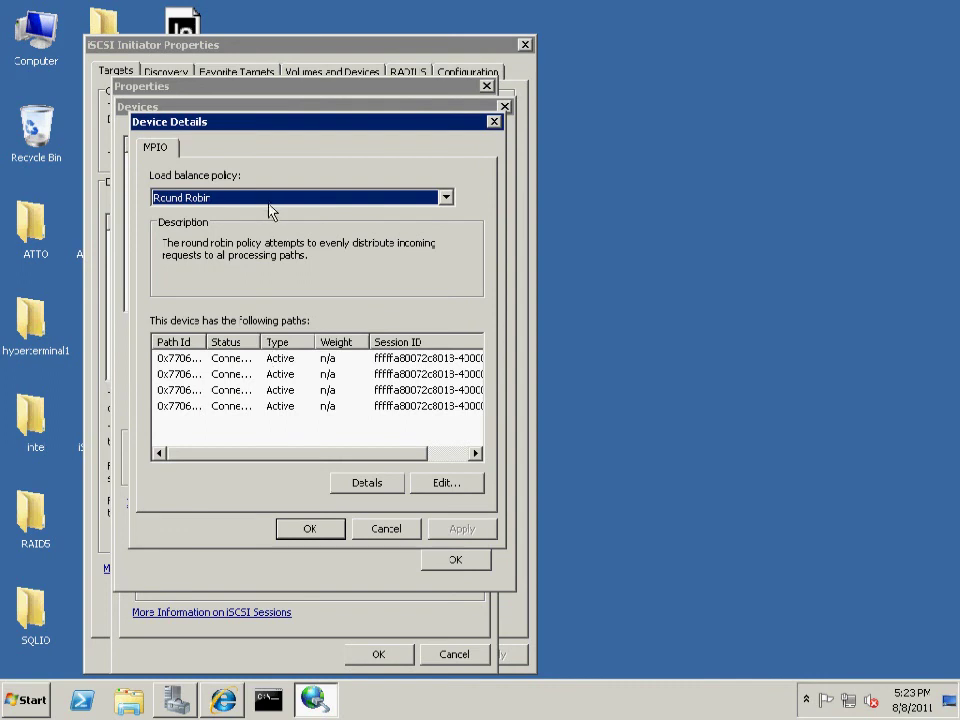
# Close the MPIO, Devices and target Properties dialogs and the iSCSI Initiator
pyautogui.click(326, 529)
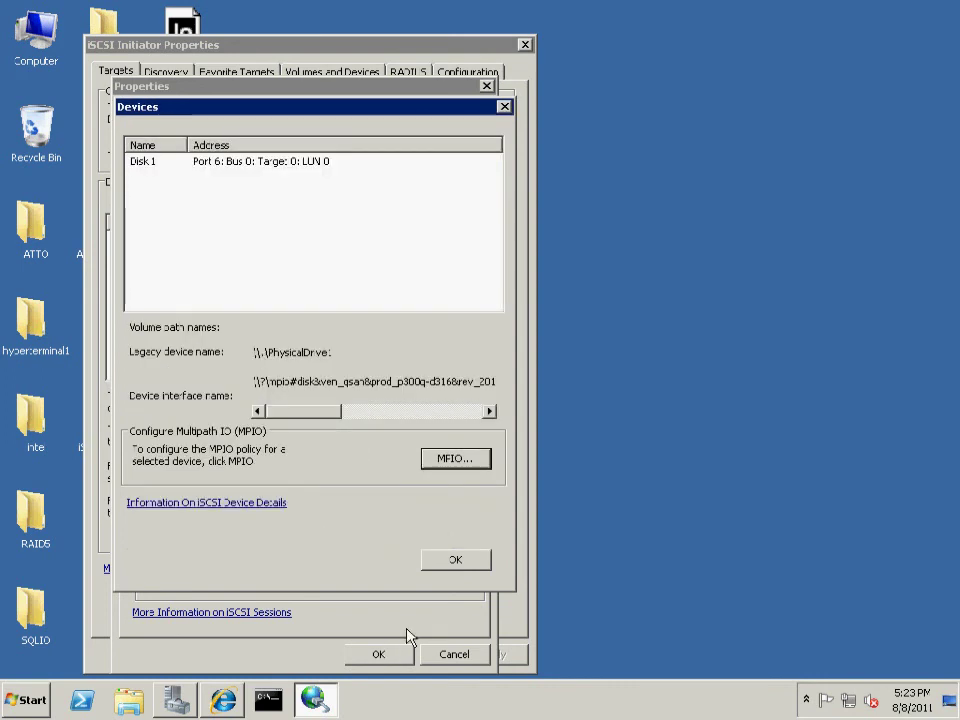
pyautogui.click(449, 564)
pyautogui.click(392, 654)
pyautogui.click(343, 655)
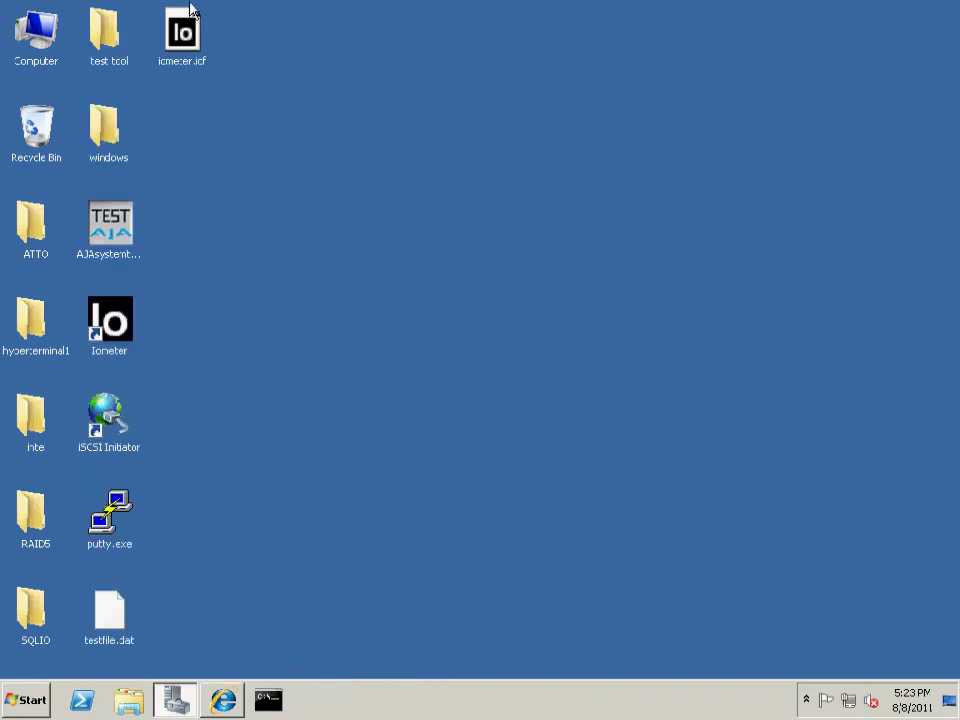
# Load iometer.icf, target PHYSICALDRIVE:1 on RACK1, and add the 256K 100% Read and 100% Write specs
pyautogui.doubleClick(196, 46)
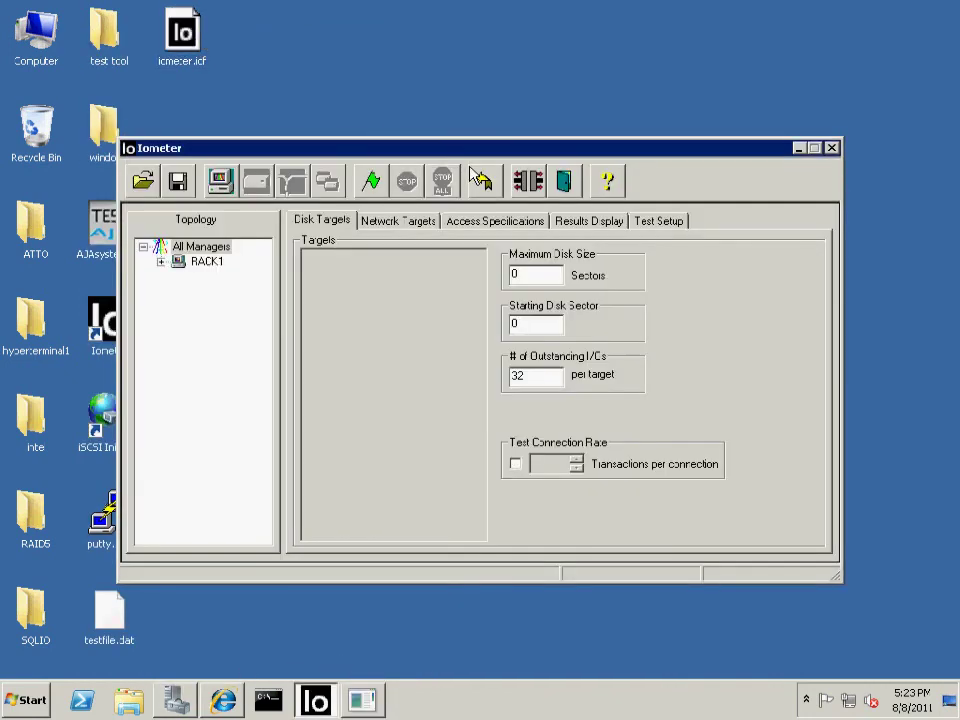
pyautogui.click(207, 262)
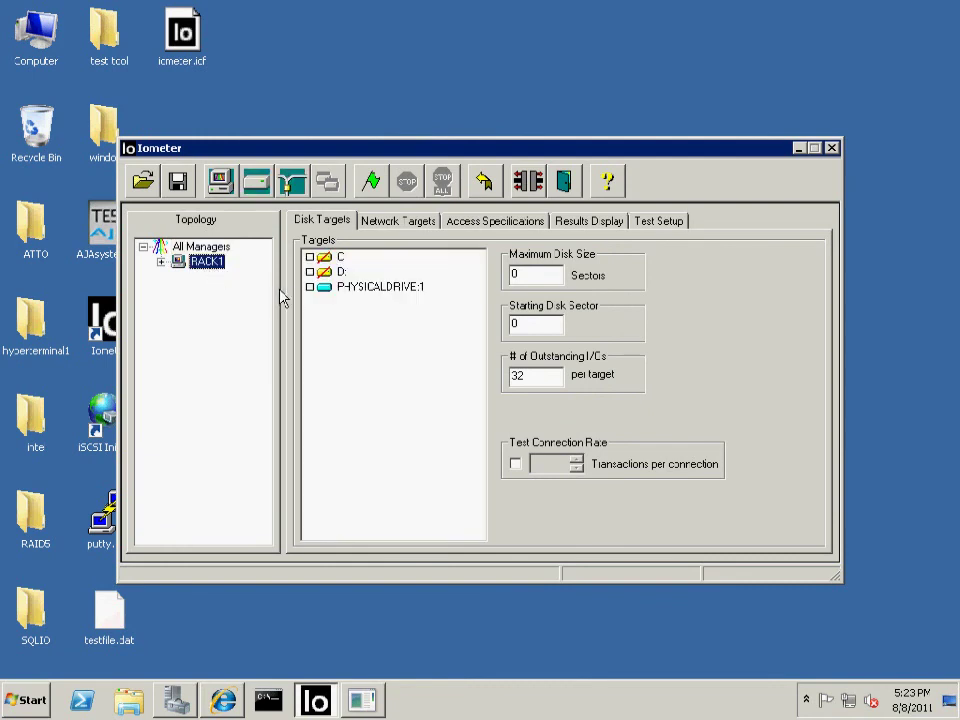
pyautogui.click(310, 287)
pyautogui.click(479, 227)
pyautogui.click(594, 287)
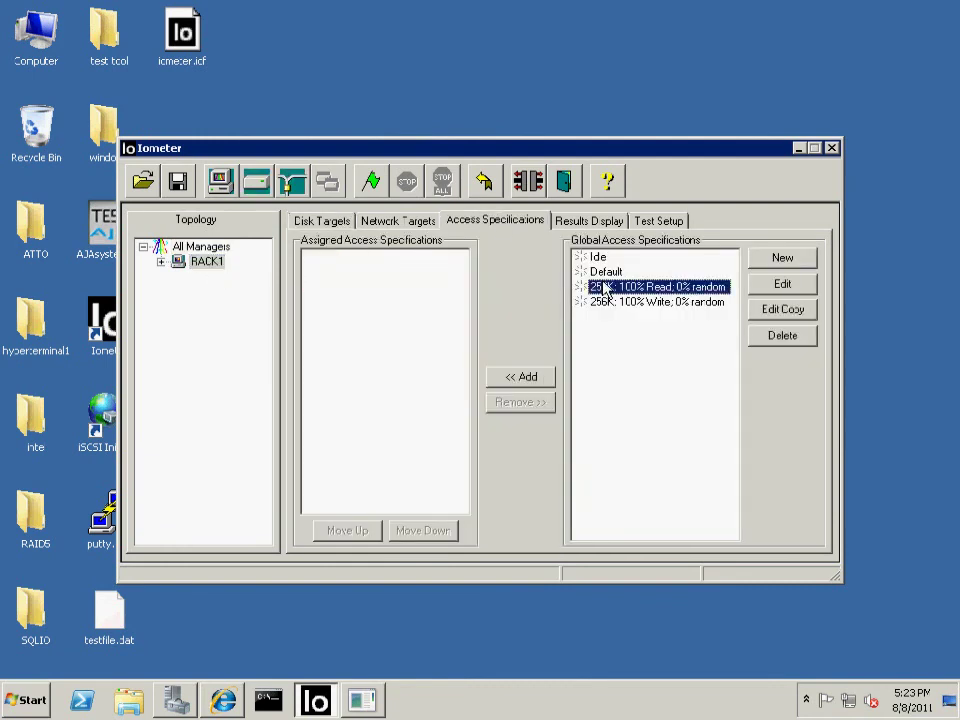
pyautogui.click(543, 381)
pyautogui.click(604, 302)
pyautogui.click(542, 381)
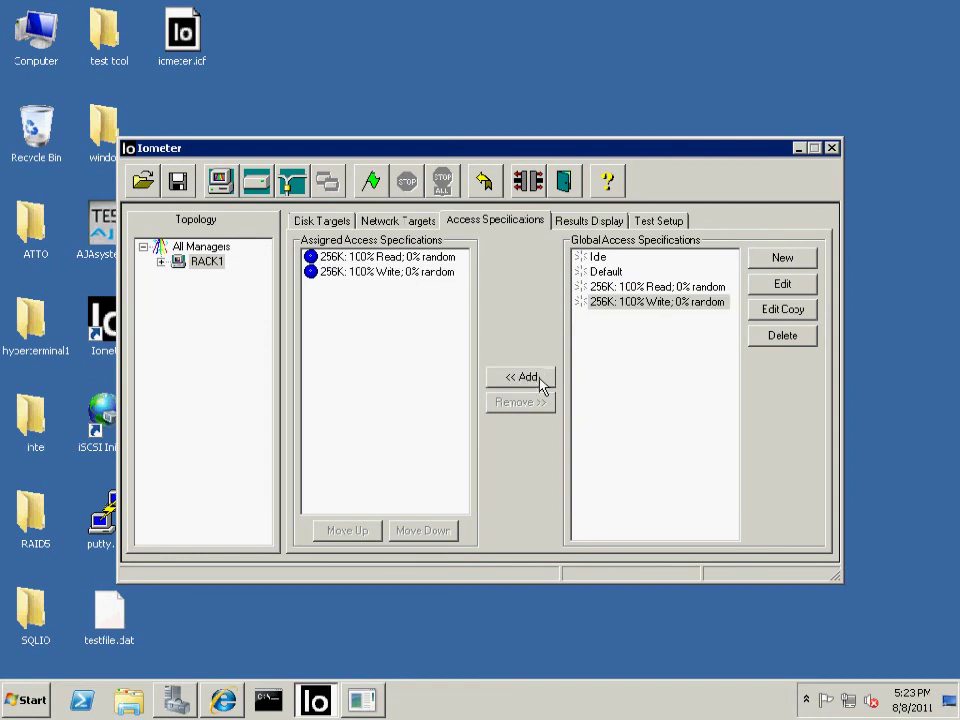
# Run the benchmark without saving results, advancing to the next run at about 420 MB/s
pyautogui.click(371, 182)
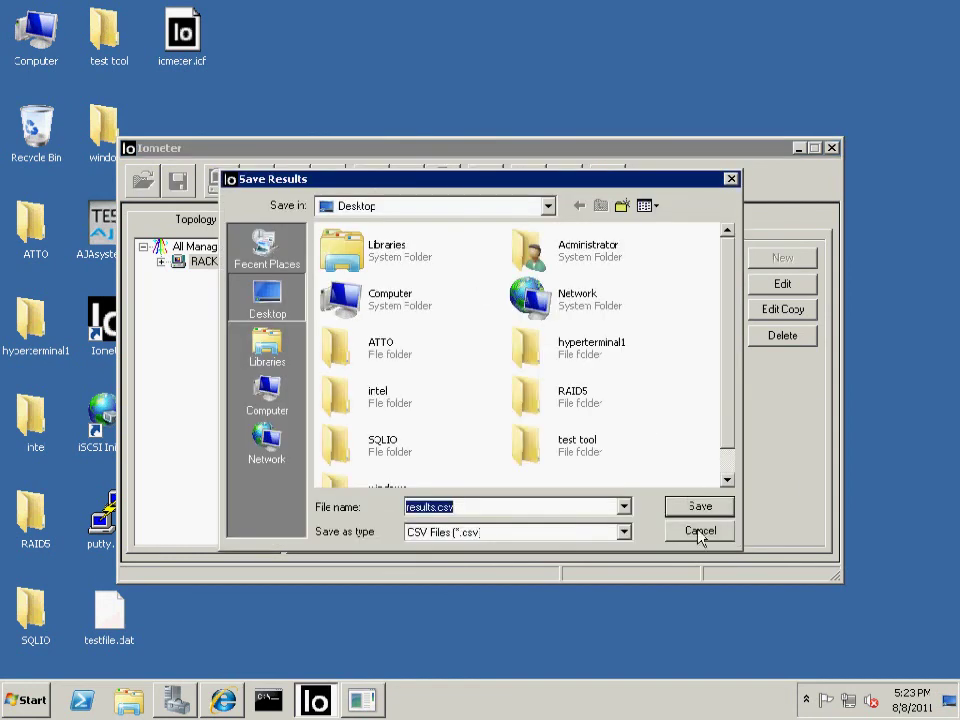
pyautogui.click(700, 532)
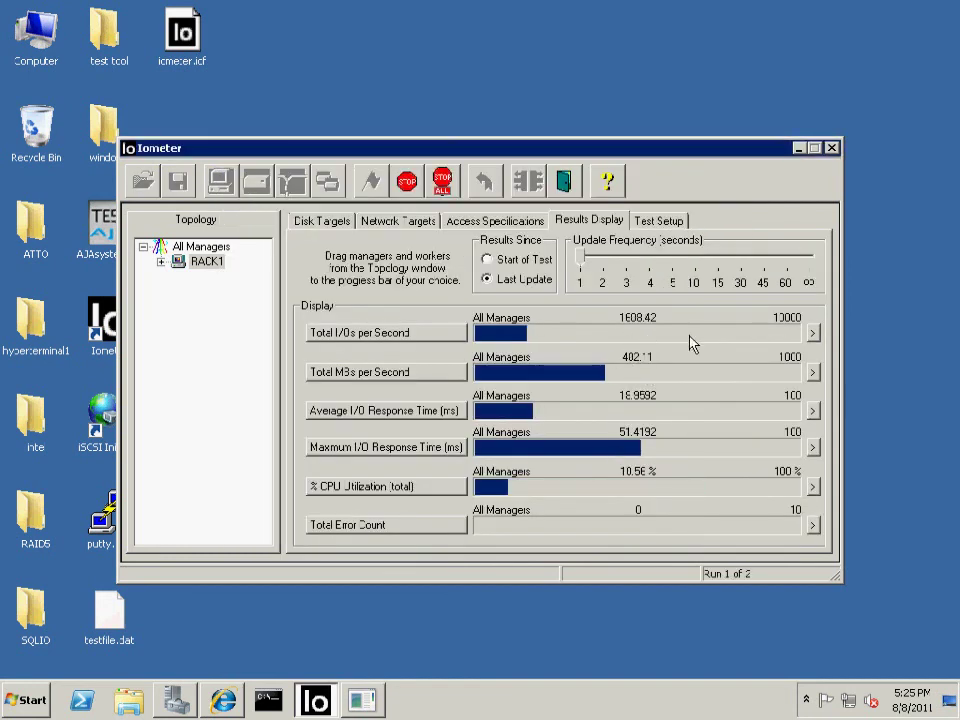
pyautogui.click(407, 181)
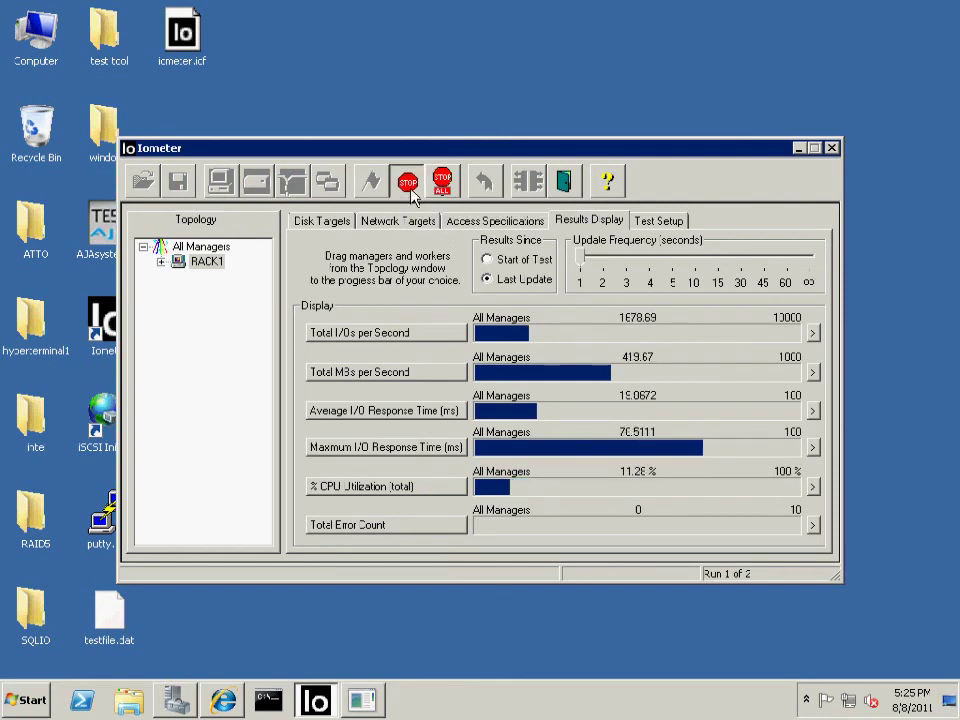